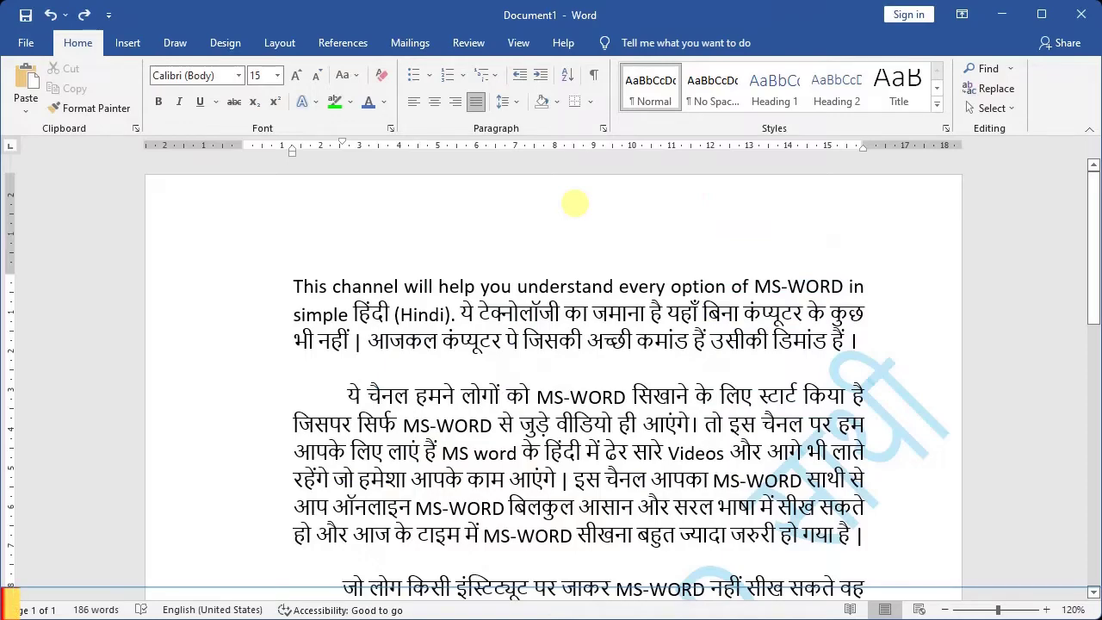
# - Scroll up and down through the Hindi/English document to review its text
pyautogui.scroll(-1, 574, 203)
pyautogui.scroll(-2, 575, 211)
pyautogui.scroll(-1, 576, 219)
pyautogui.scroll(-1, 579, 229)
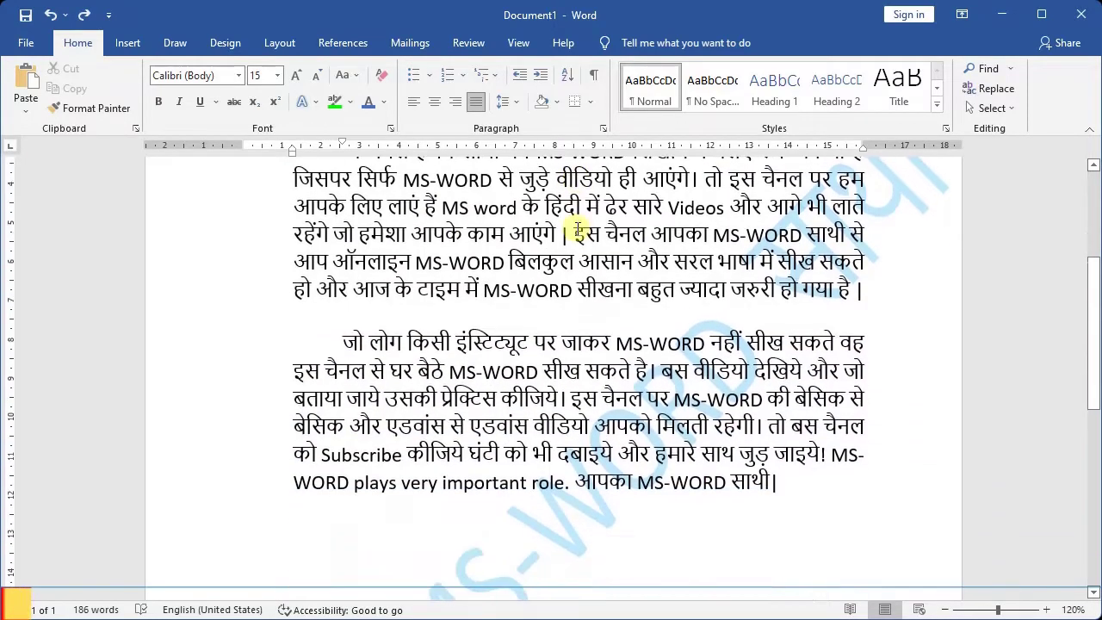
pyautogui.scroll(1, 576, 229)
pyautogui.scroll(3, 517, 310)
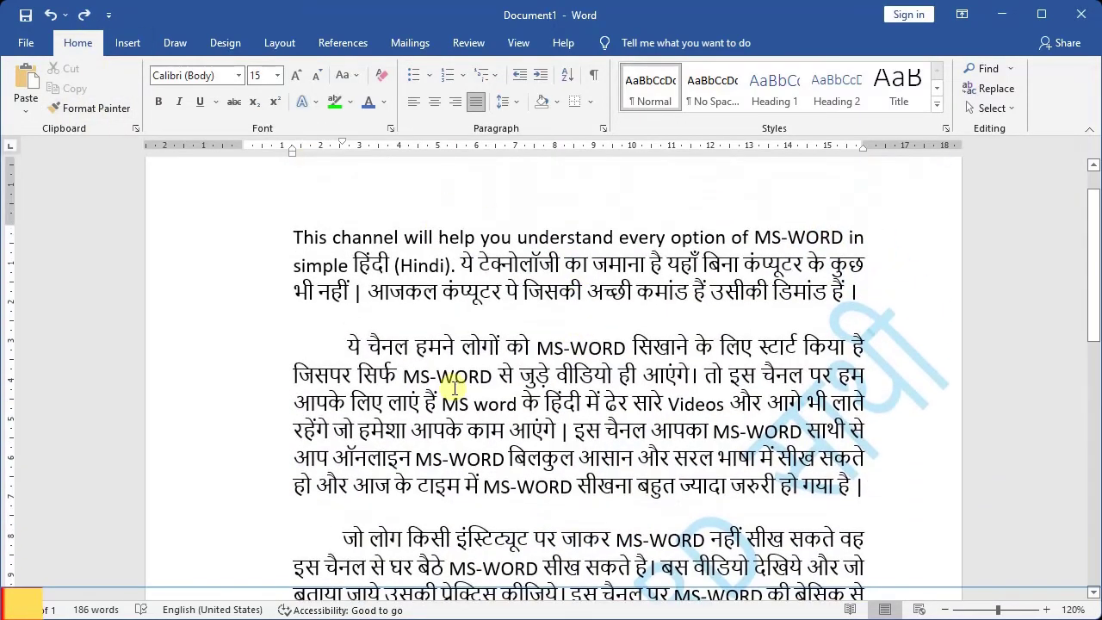
pyautogui.scroll(-3, 453, 388)
pyautogui.scroll(-3, 444, 399)
pyautogui.scroll(6, 448, 400)
pyautogui.scroll(1, 454, 394)
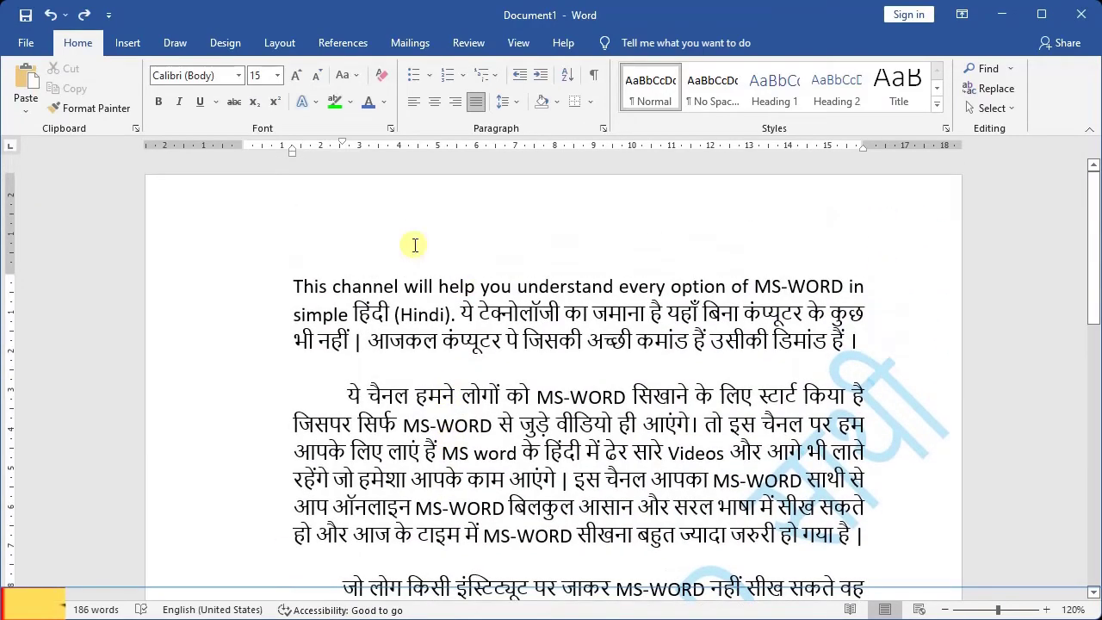
pyautogui.scroll(-2, 414, 246)
pyautogui.scroll(-2, 414, 247)
pyautogui.scroll(-4, 414, 247)
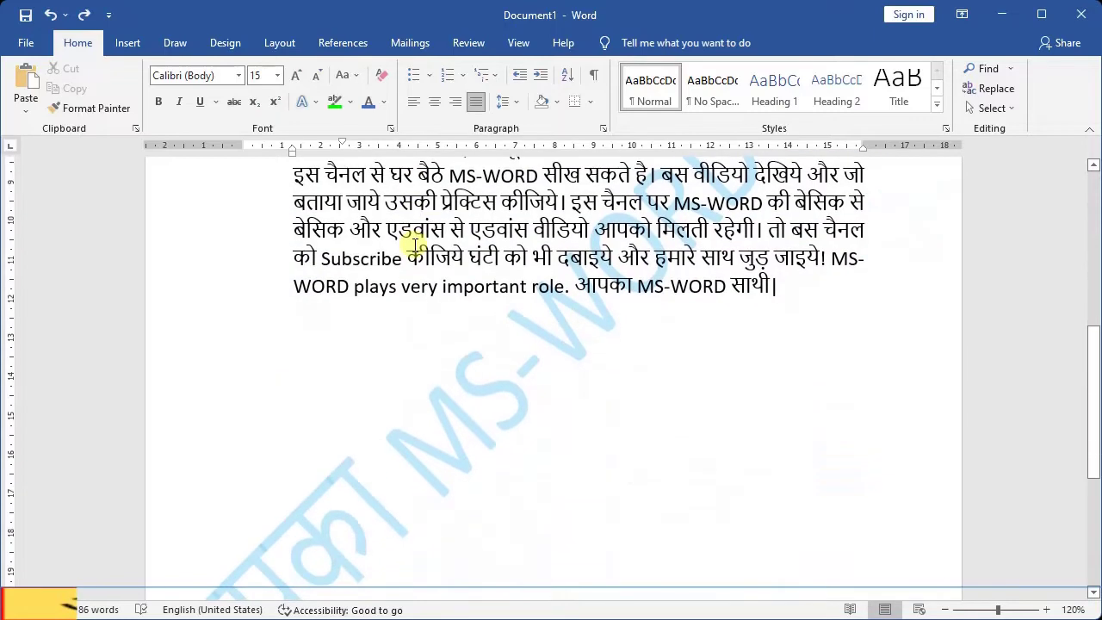
pyautogui.scroll(2, 417, 351)
pyautogui.scroll(2, 411, 371)
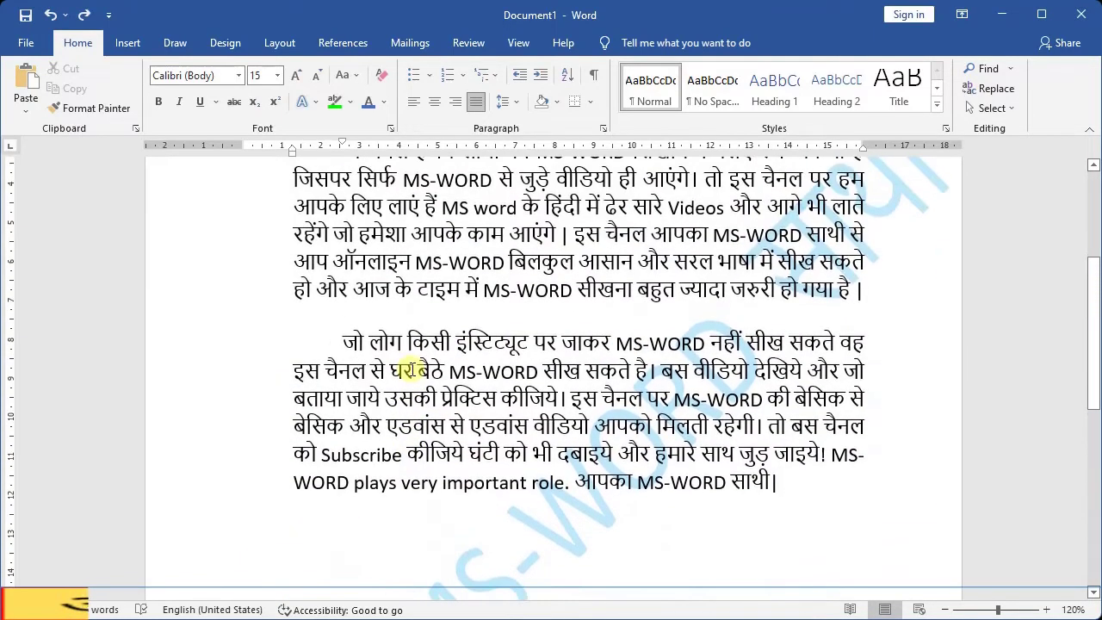
pyautogui.scroll(5, 412, 371)
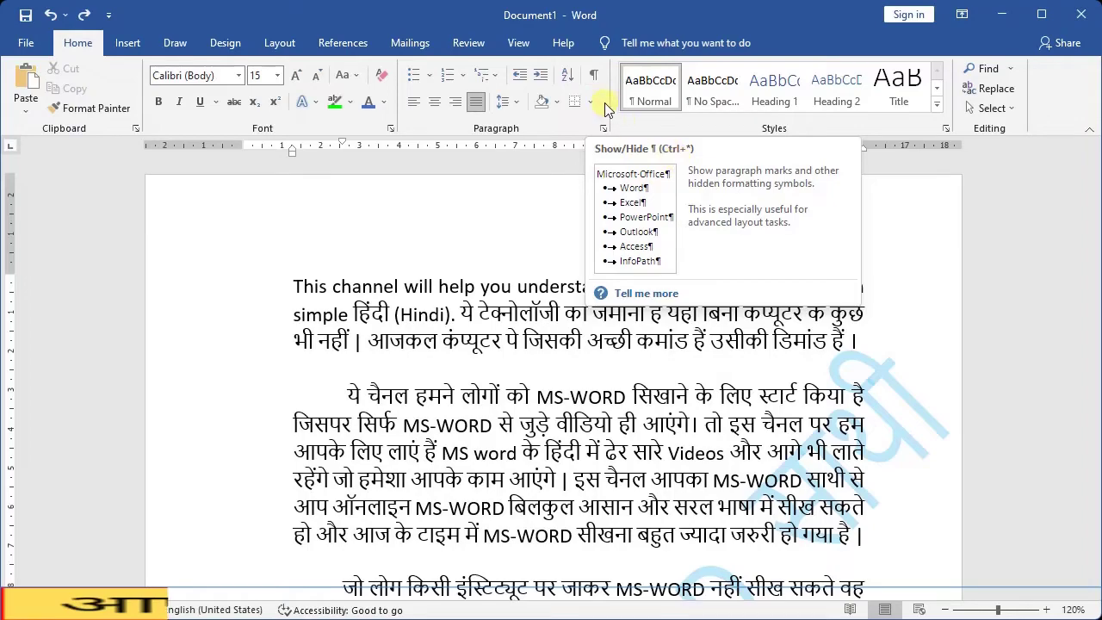
pyautogui.scroll(-2, 327, 374)
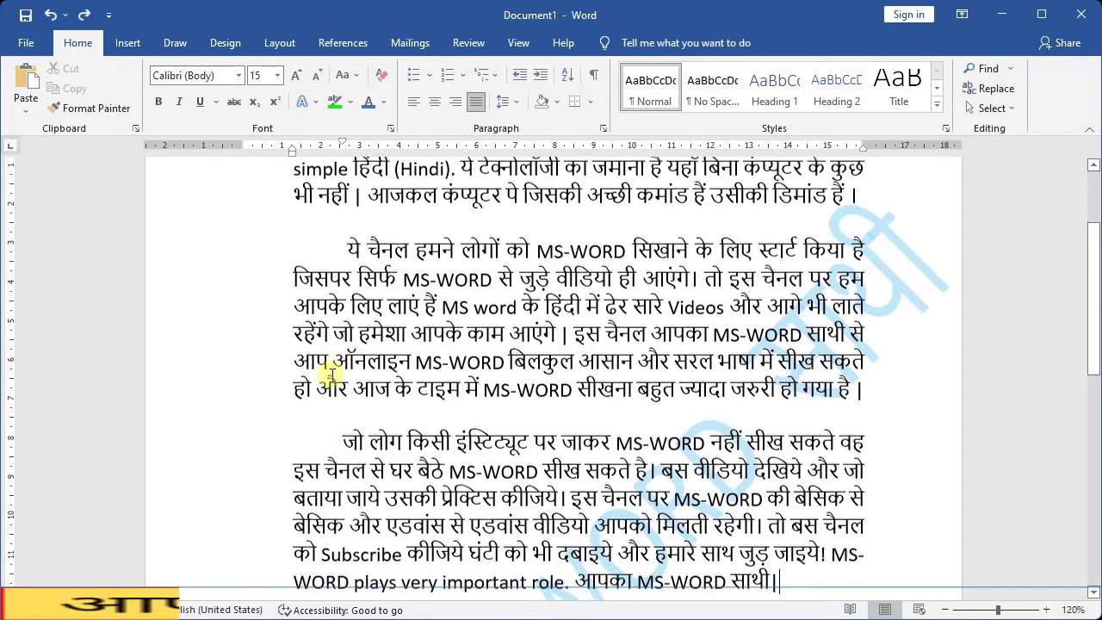
pyautogui.scroll(-2, 329, 375)
pyautogui.scroll(-1, 331, 374)
pyautogui.scroll(4, 331, 375)
pyautogui.scroll(1, 327, 374)
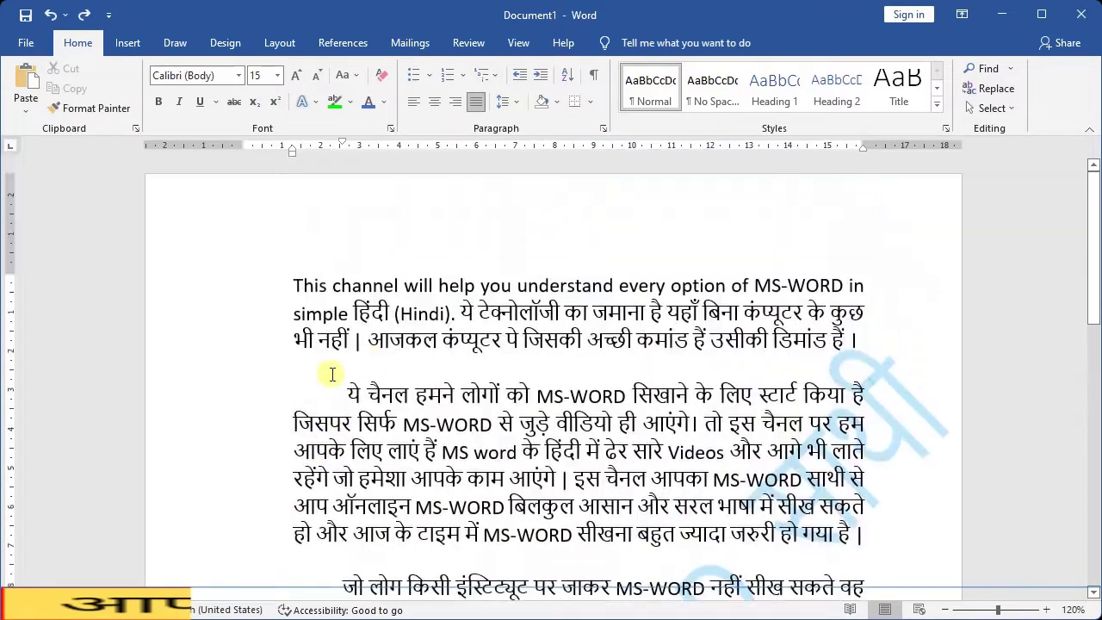
pyautogui.scroll(-2, 306, 285)
pyautogui.scroll(-2, 304, 287)
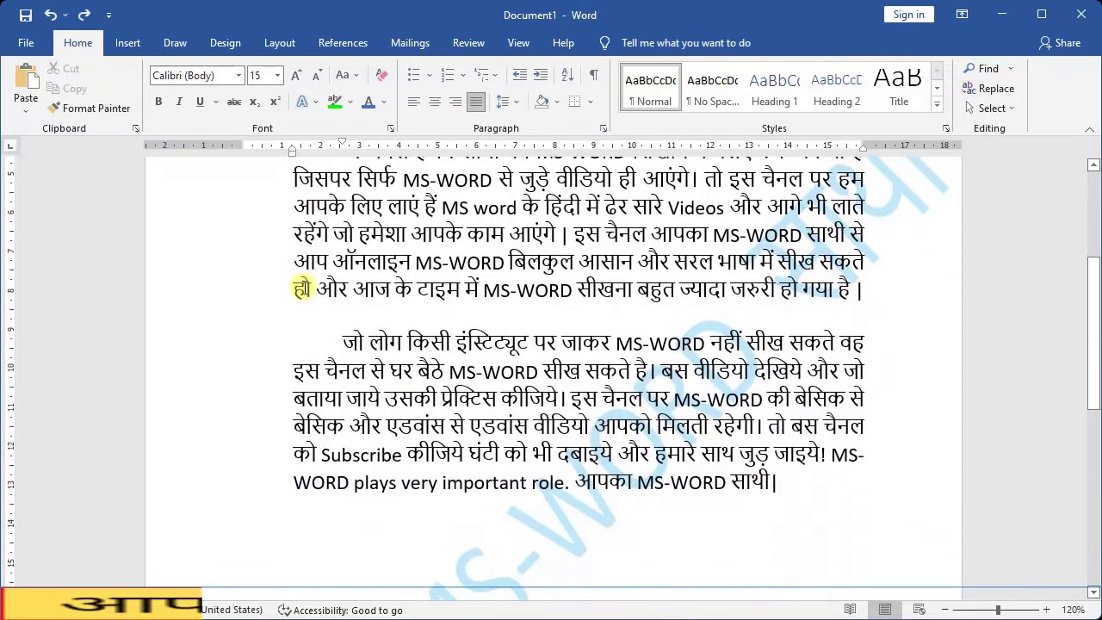
pyautogui.scroll(-1, 304, 291)
pyautogui.scroll(-1, 304, 295)
pyautogui.scroll(1, 306, 302)
pyautogui.scroll(2, 312, 331)
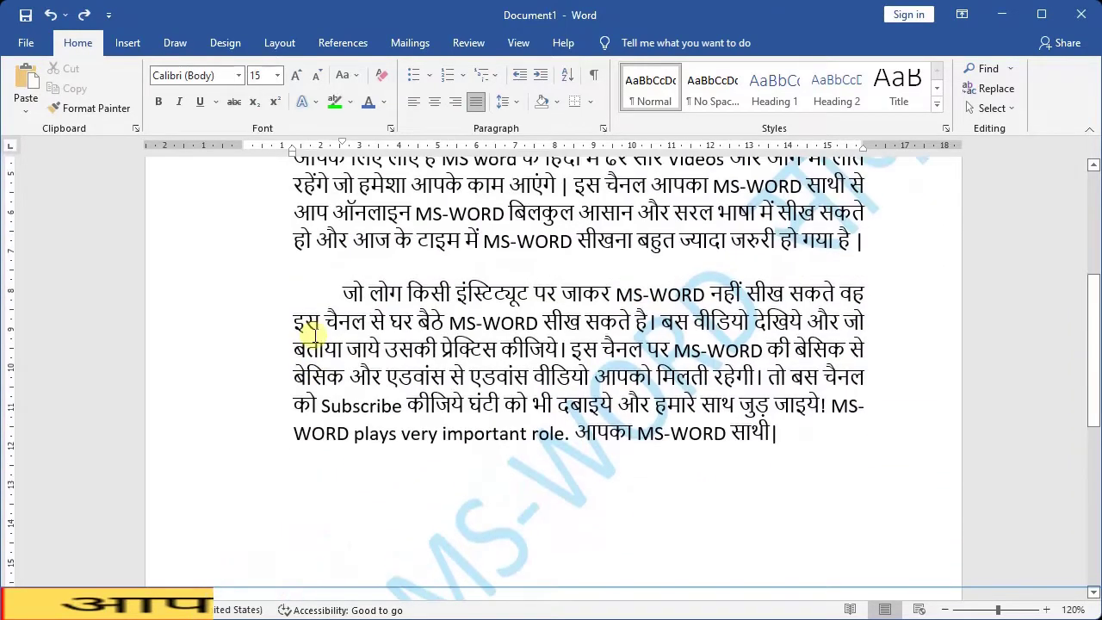
pyautogui.scroll(1, 313, 334)
pyautogui.scroll(1, 313, 334)
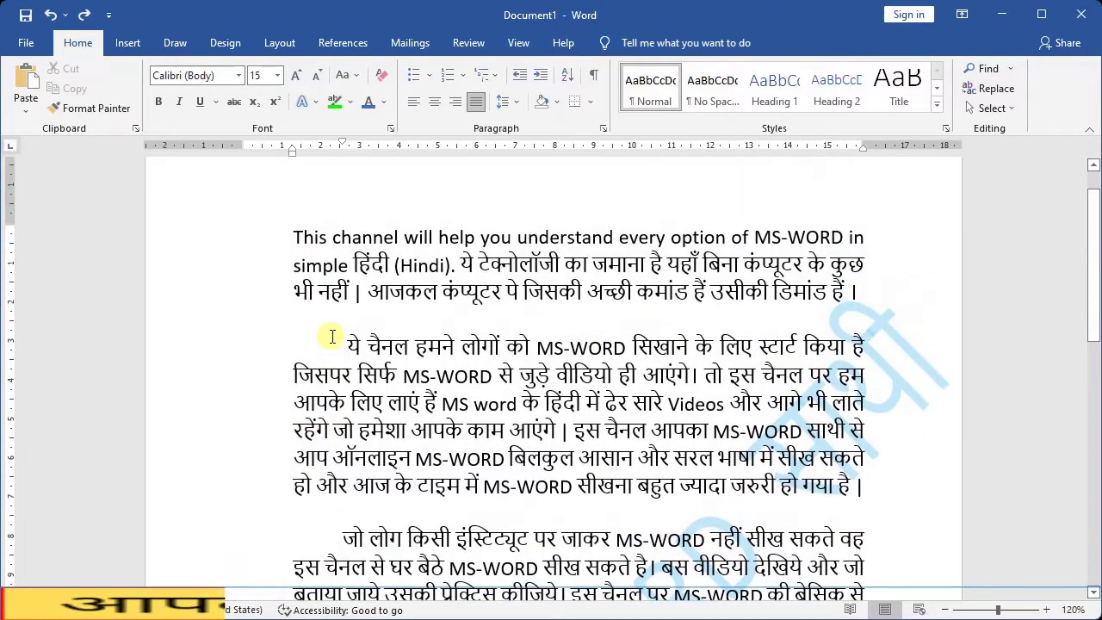
pyautogui.scroll(-2, 331, 336)
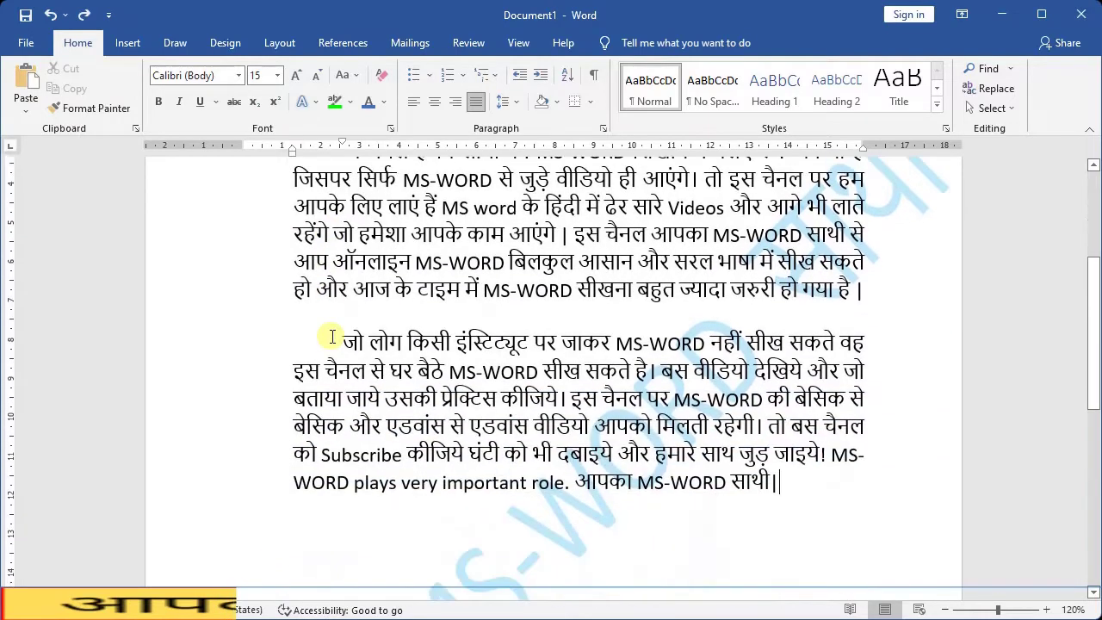
pyautogui.scroll(-1, 331, 336)
pyautogui.scroll(-2, 332, 336)
pyautogui.scroll(1, 332, 335)
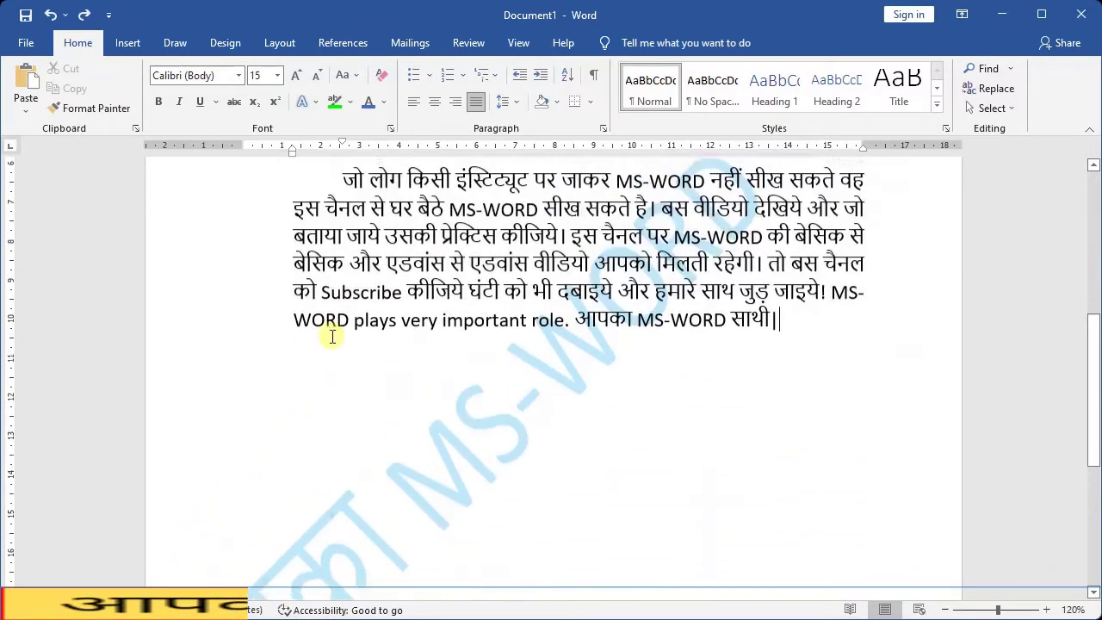
pyautogui.scroll(1, 329, 338)
pyautogui.scroll(2, 353, 325)
pyautogui.scroll(1, 366, 319)
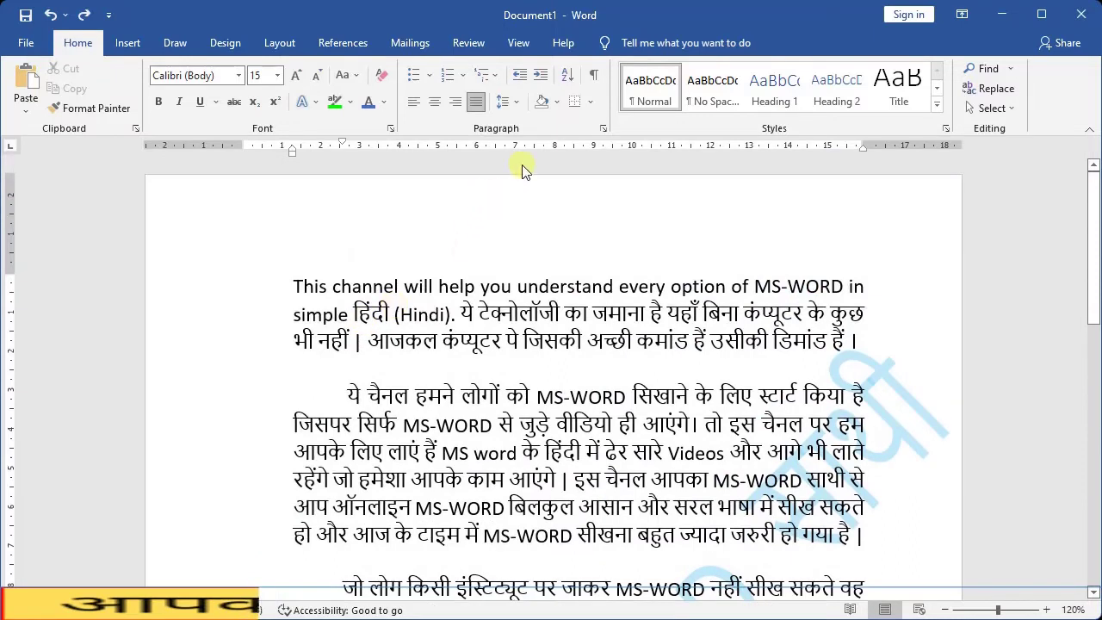
# - Turn on Show/Hide ¶ and look over the revealed paragraph marks and space dots
pyautogui.click(594, 77)
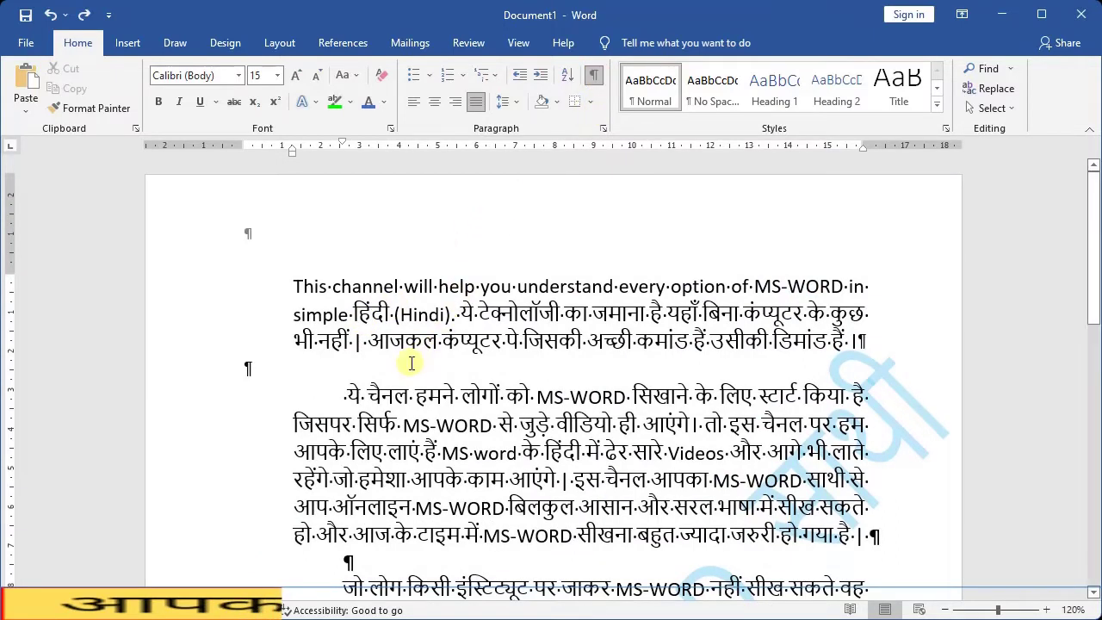
pyautogui.scroll(-2, 264, 365)
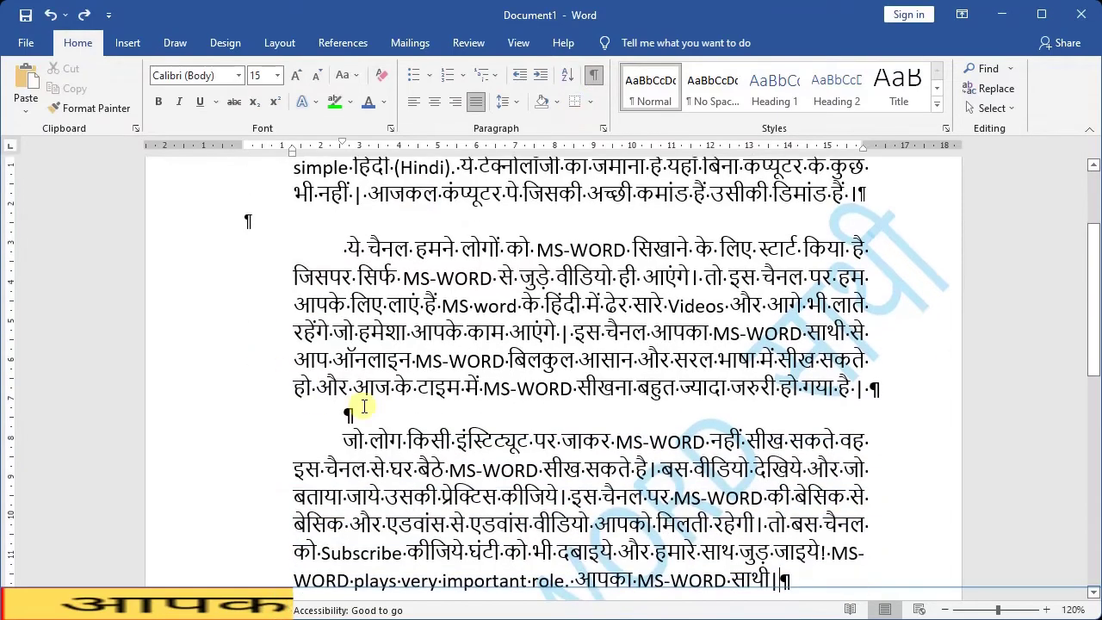
pyautogui.scroll(-2, 361, 418)
pyautogui.scroll(-2, 839, 422)
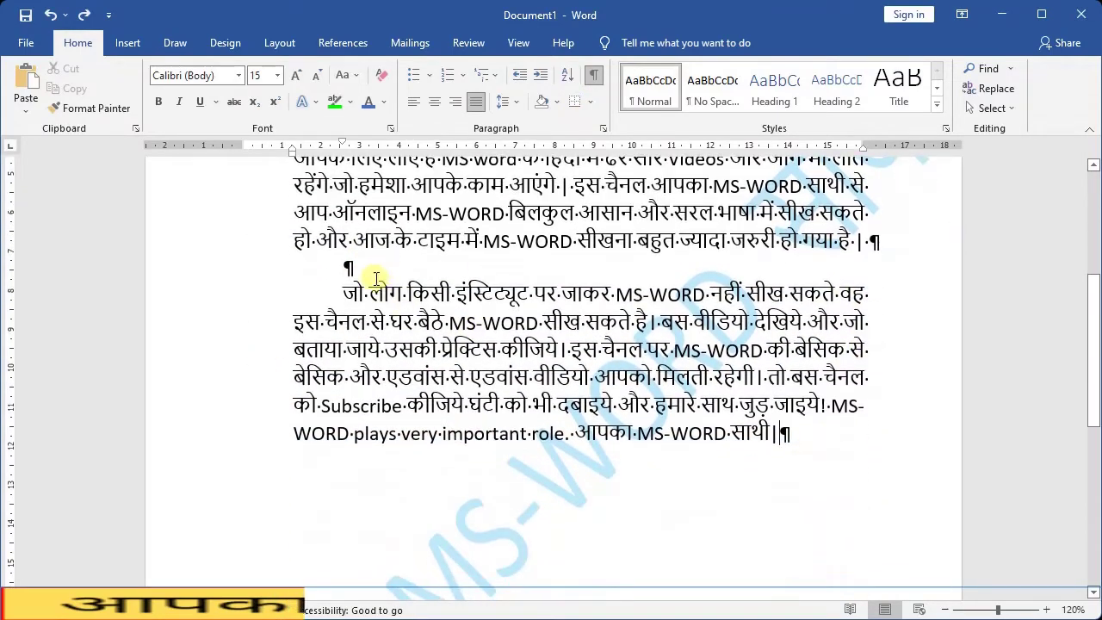
pyautogui.scroll(2, 305, 285)
pyautogui.scroll(2, 341, 338)
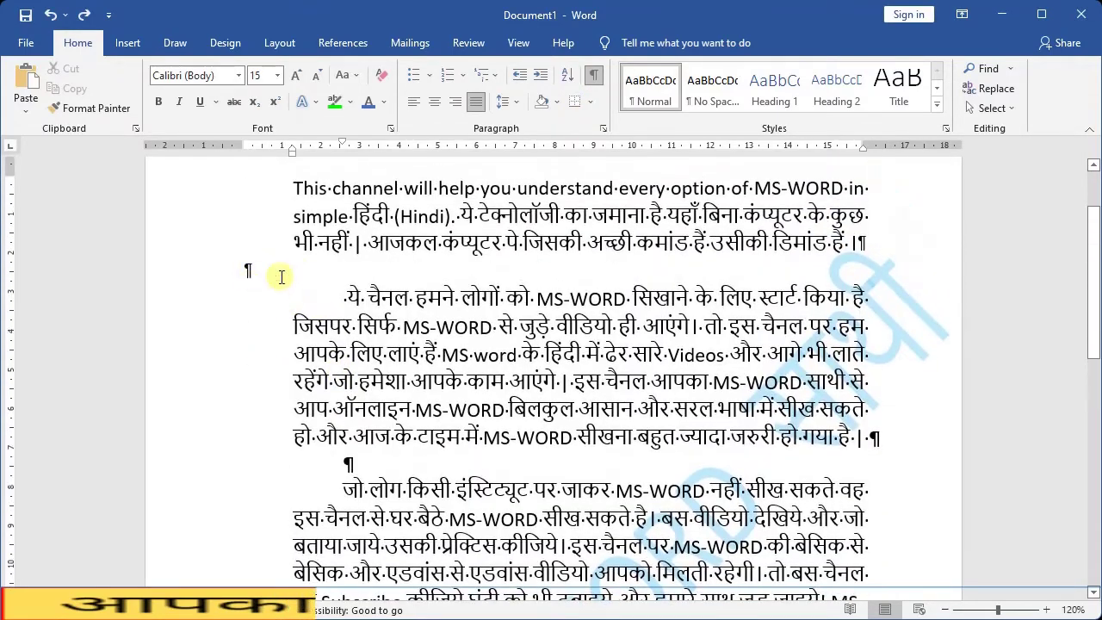
pyautogui.scroll(2, 452, 390)
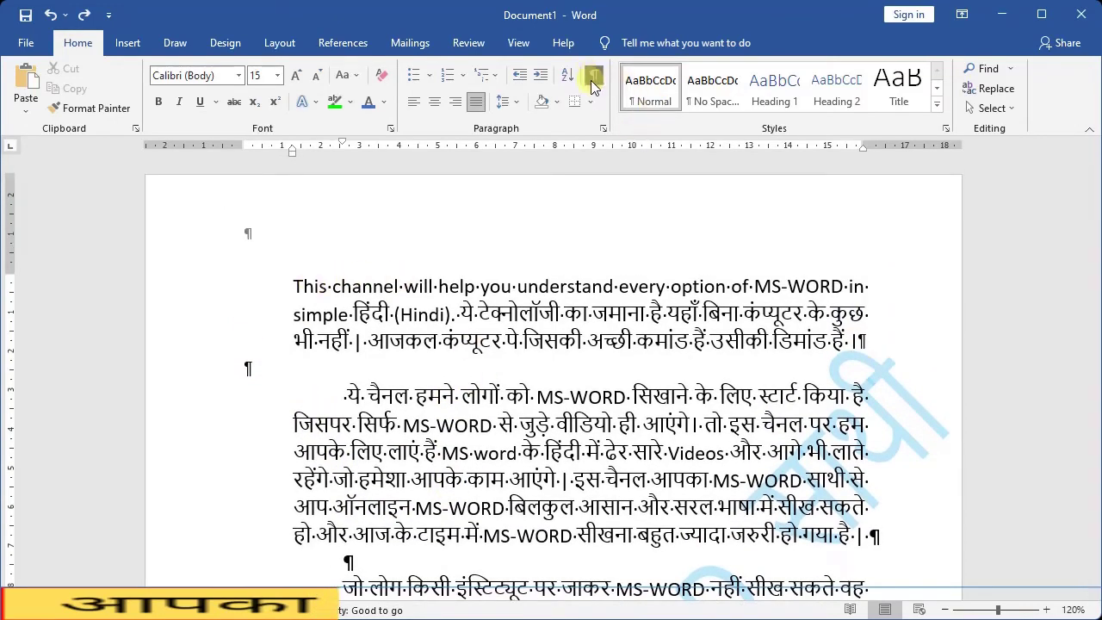
pyautogui.scroll(-2, 352, 260)
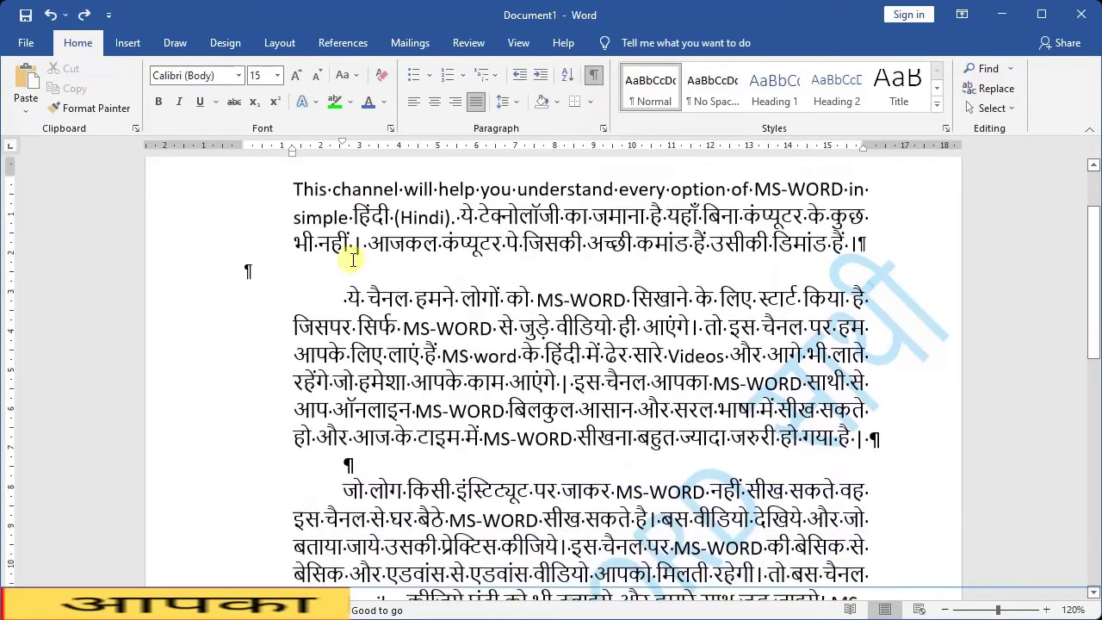
pyautogui.scroll(-1, 336, 292)
pyautogui.scroll(-1, 356, 424)
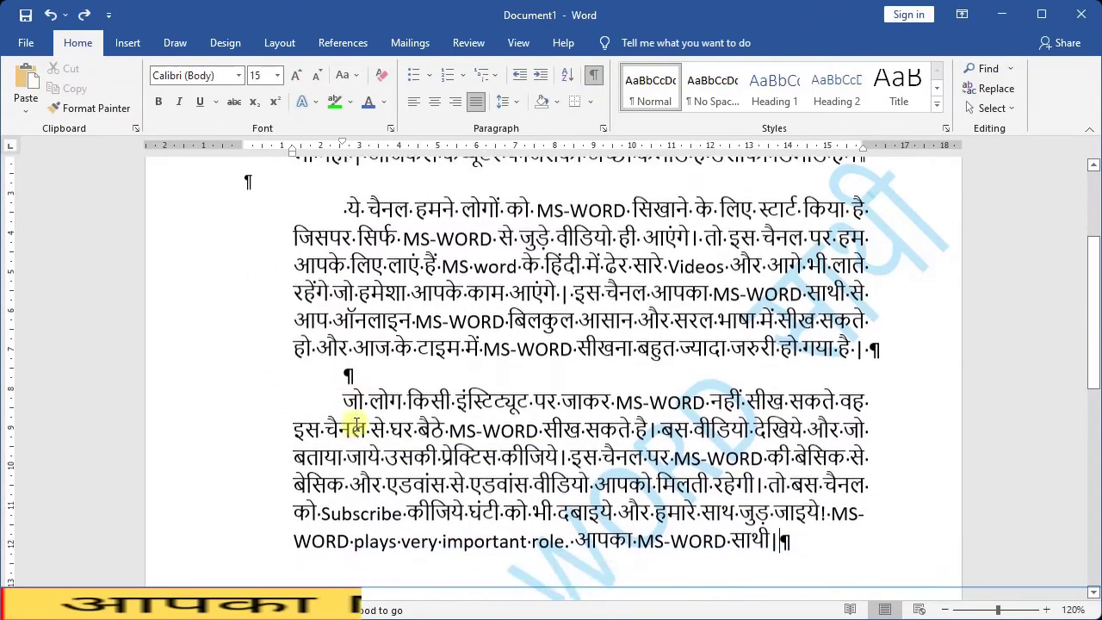
pyautogui.scroll(-1, 357, 426)
pyautogui.scroll(-1, 379, 413)
pyautogui.scroll(-2, 421, 380)
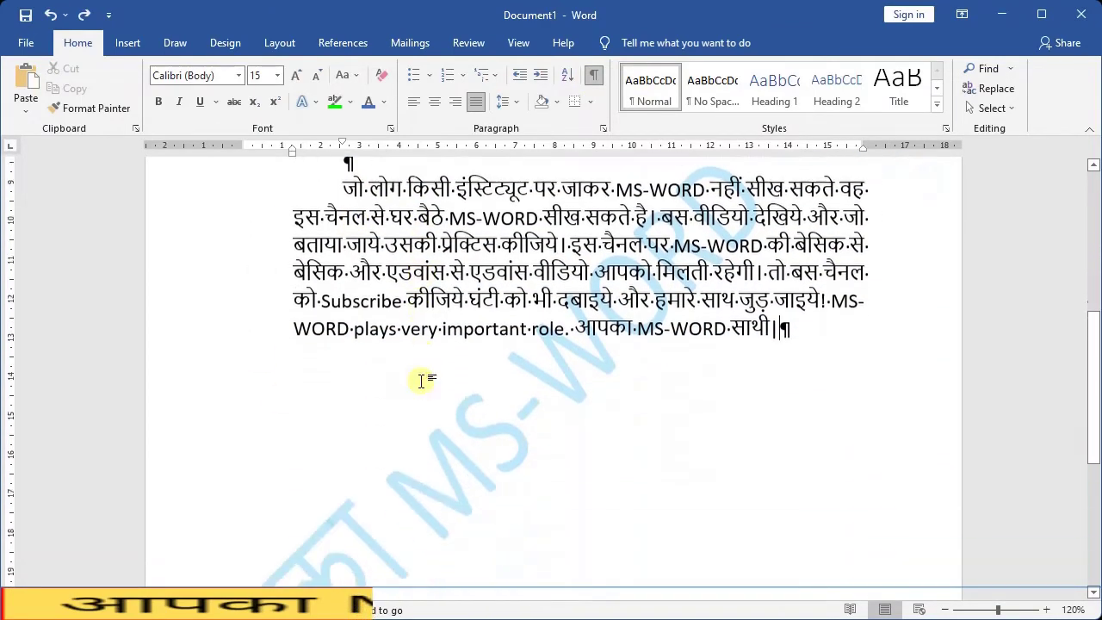
pyautogui.scroll(-1, 421, 380)
pyautogui.scroll(1, 422, 378)
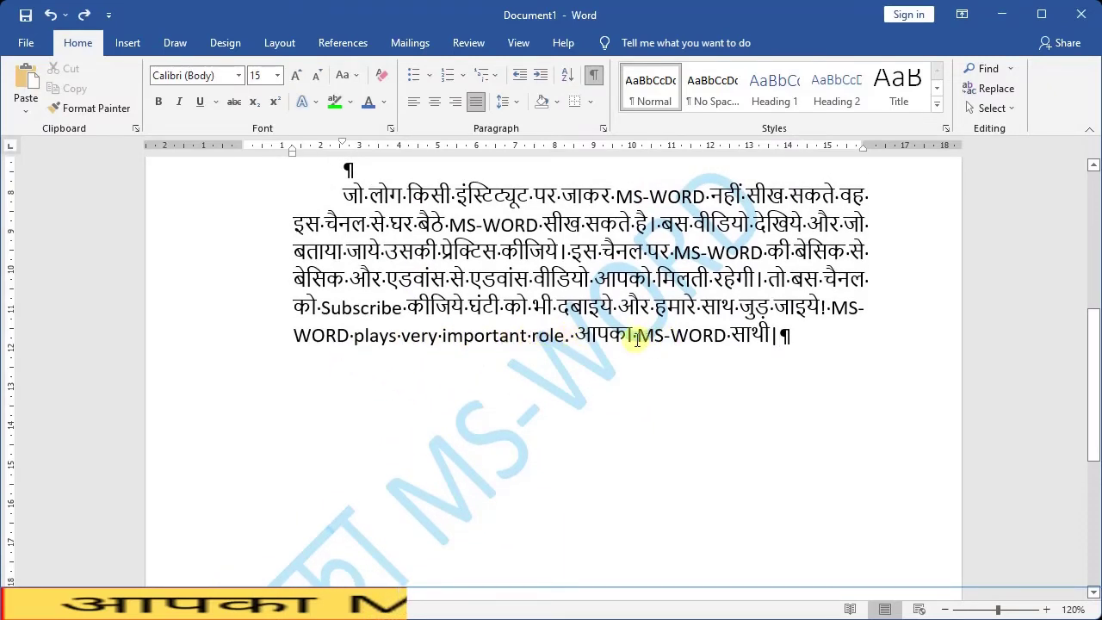
pyautogui.scroll(1, 592, 389)
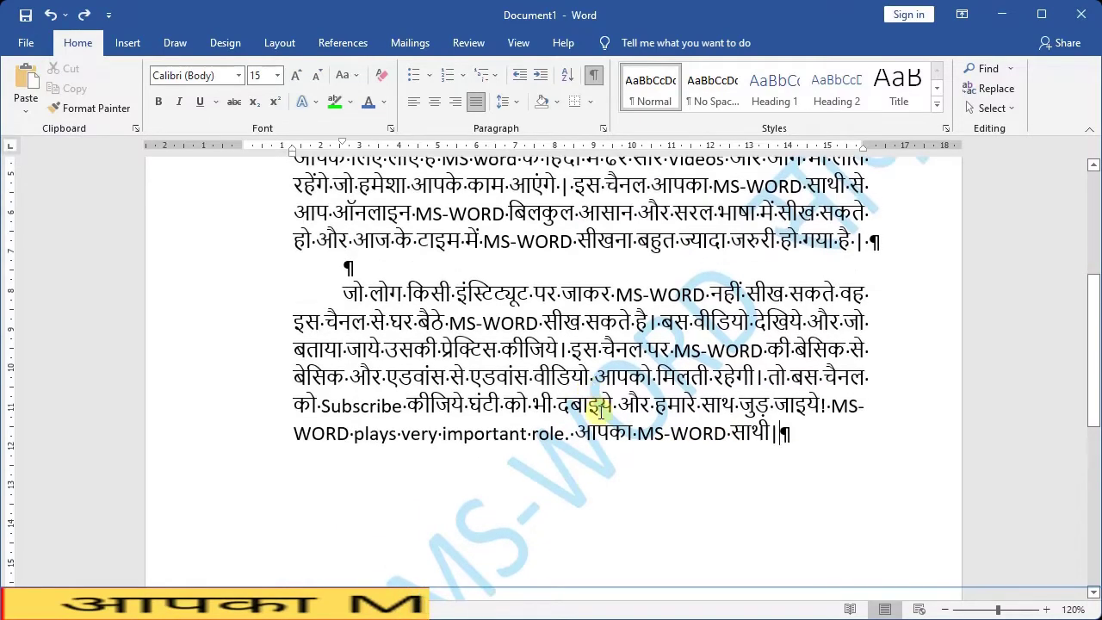
pyautogui.scroll(2, 601, 411)
pyautogui.scroll(-1, 569, 338)
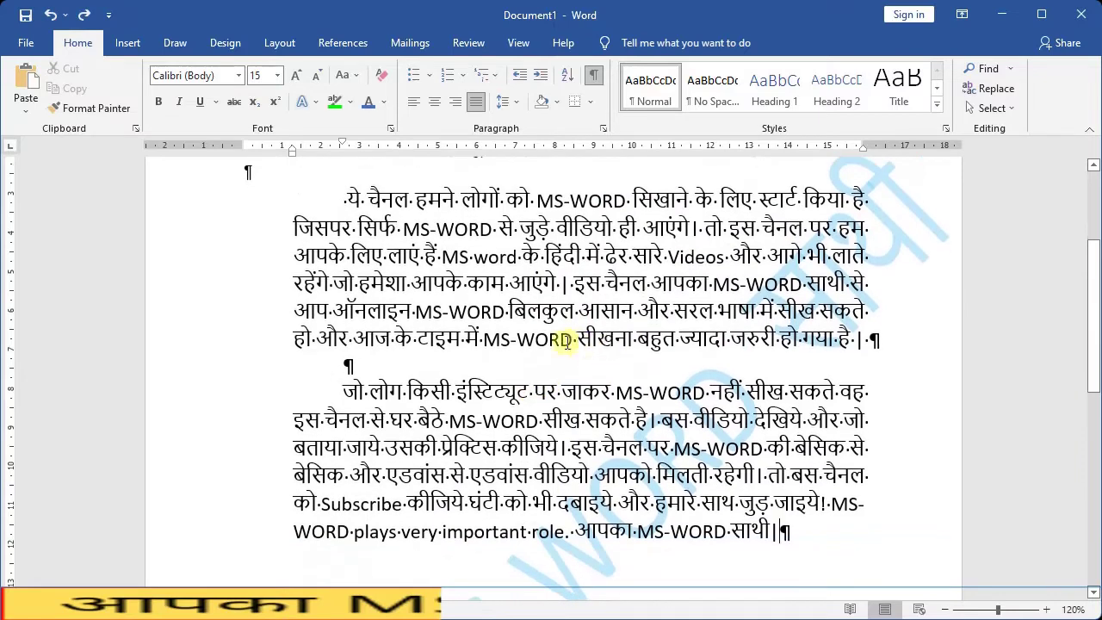
pyautogui.scroll(-1, 792, 426)
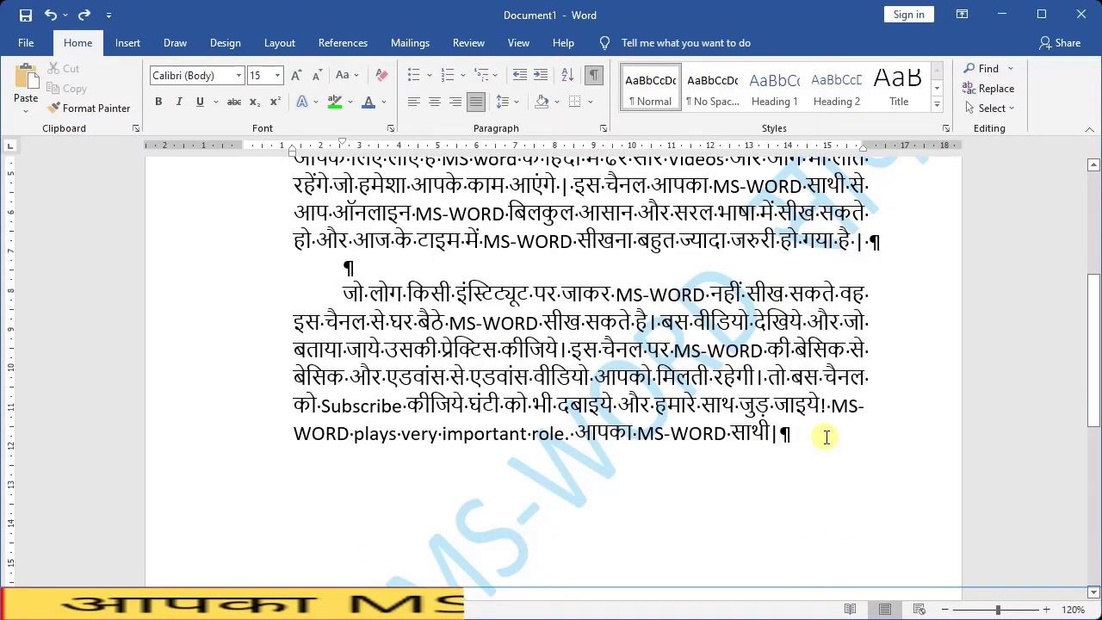
# - Insert empty paragraphs below the last line and add another tab to the dotted leader line
pyautogui.press('Return')
pyautogui.press('Return')
pyautogui.press('Up')
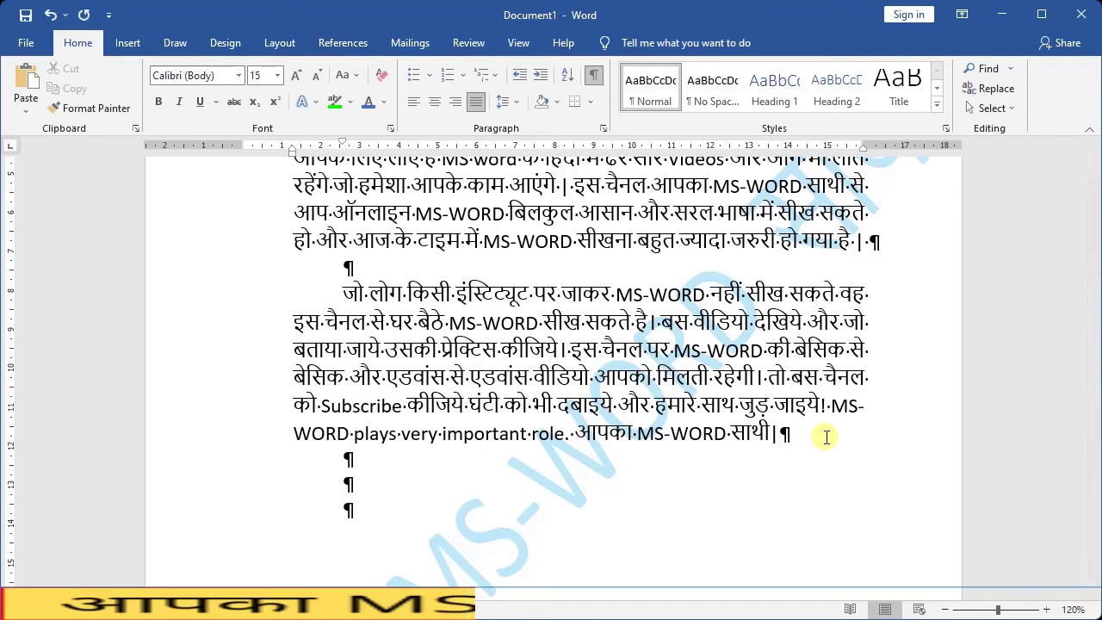
pyautogui.scroll(-2, 264, 491)
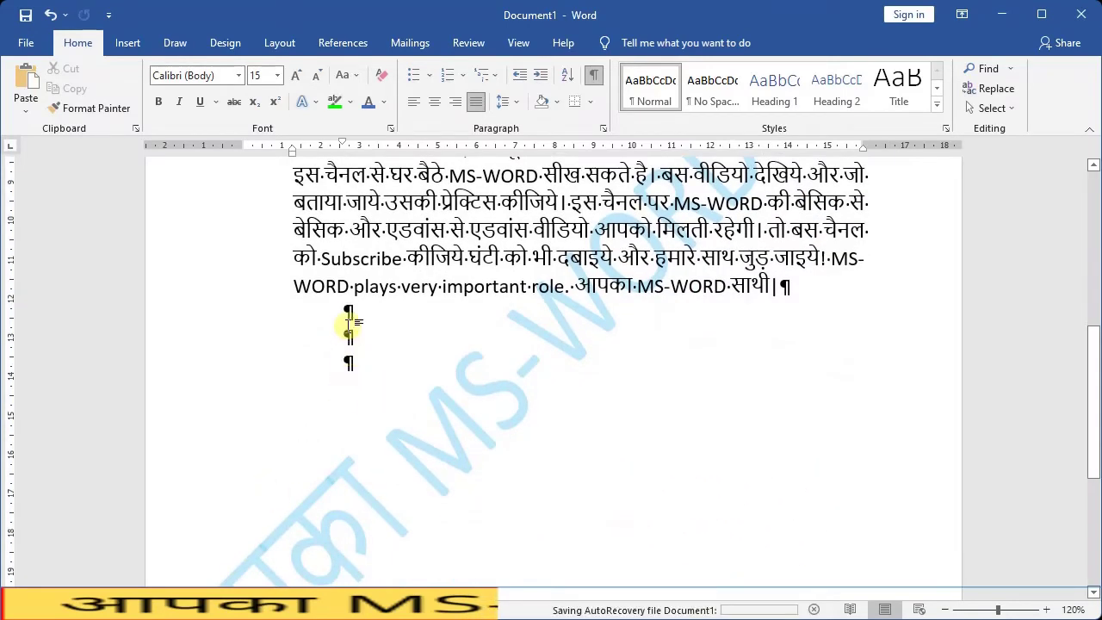
pyautogui.click(353, 361)
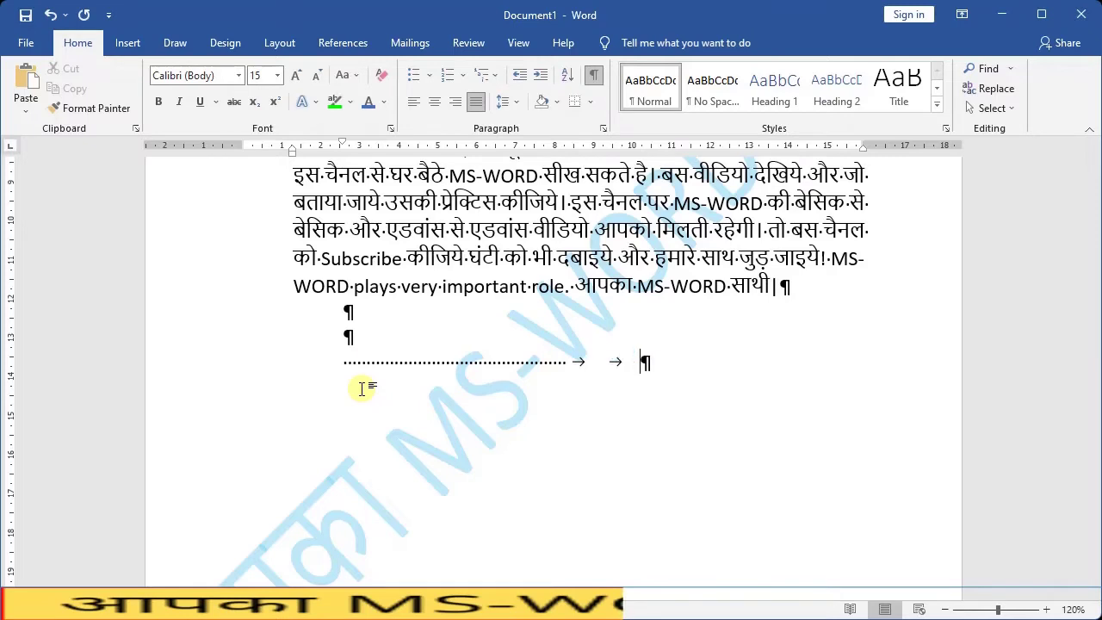
pyautogui.press('Tab')
pyautogui.press('Tab')
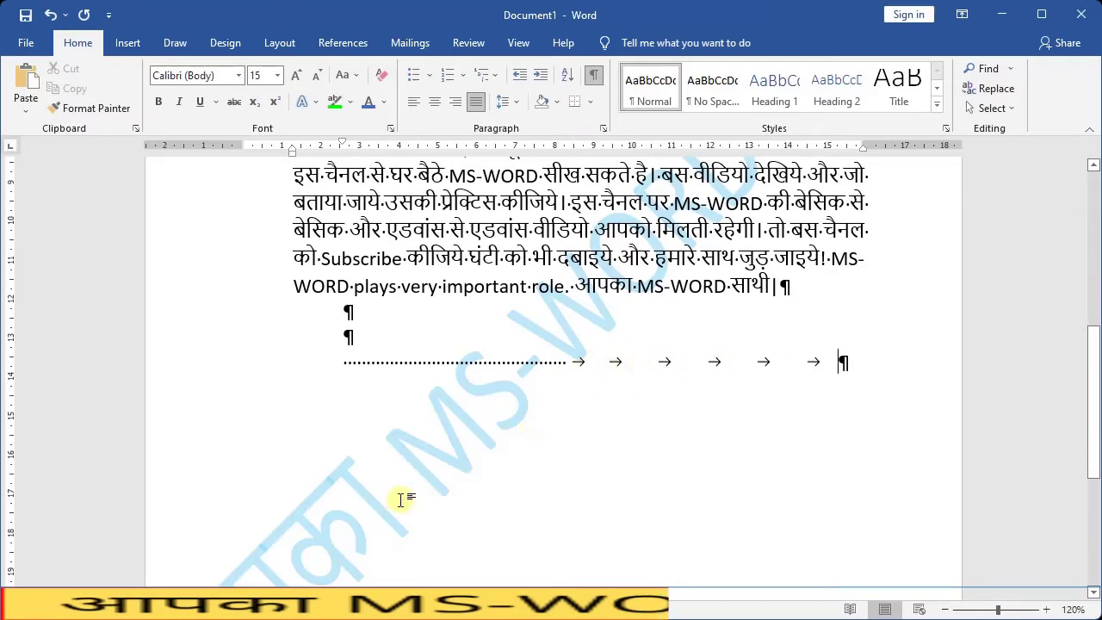
pyautogui.scroll(3, 403, 499)
pyautogui.scroll(1, 403, 500)
pyautogui.scroll(3, 403, 499)
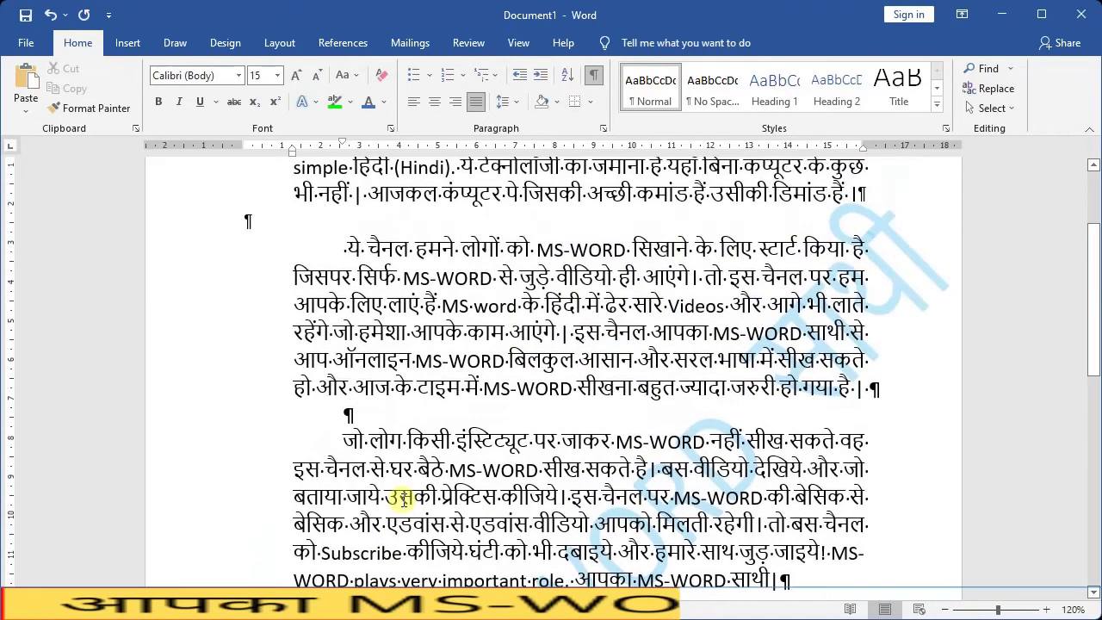
pyautogui.scroll(3, 403, 499)
pyautogui.scroll(-1, 505, 321)
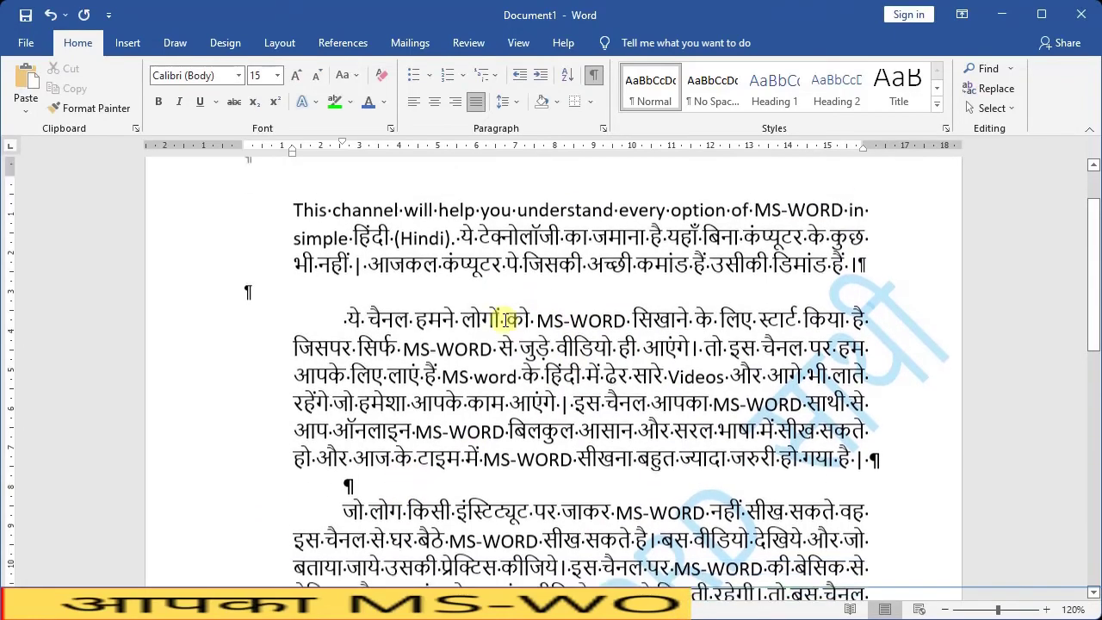
pyautogui.scroll(-3, 505, 320)
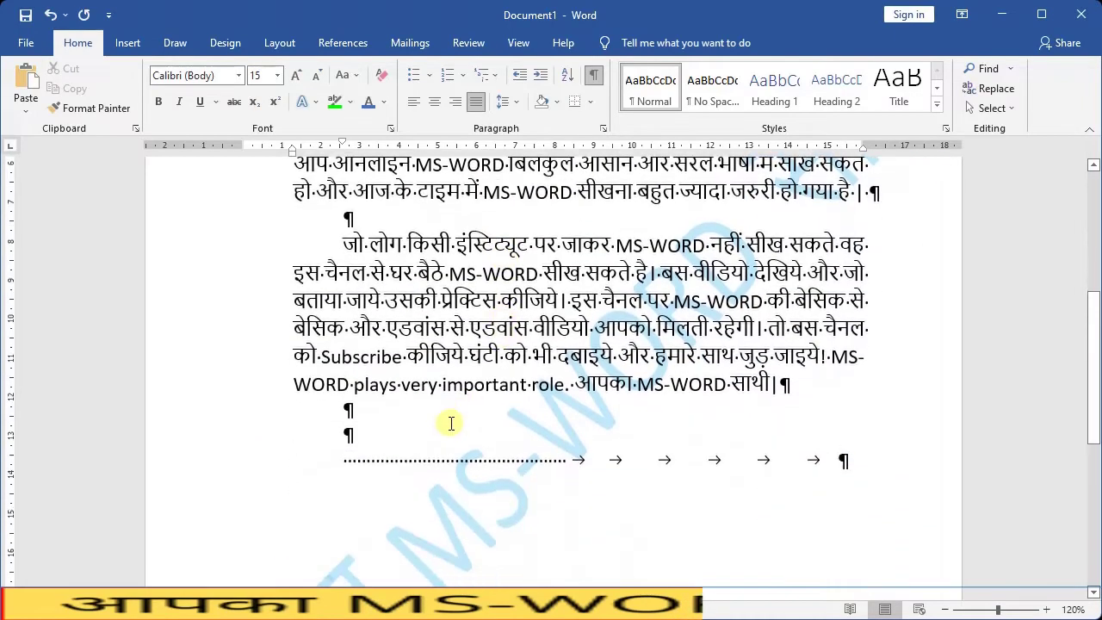
pyautogui.scroll(-3, 448, 424)
pyautogui.scroll(1, 459, 443)
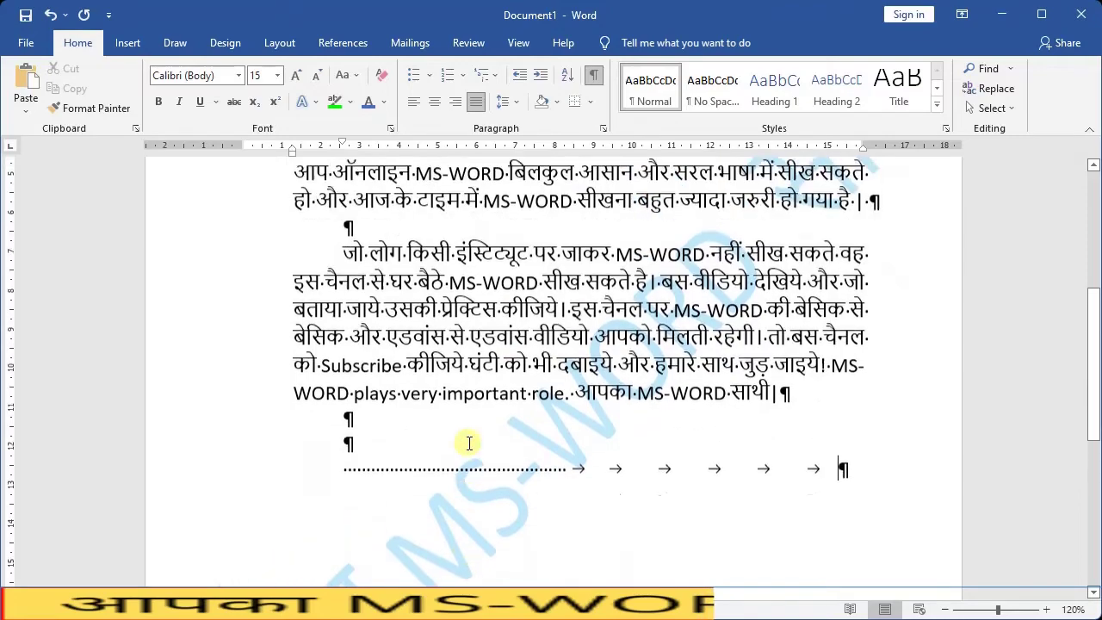
pyautogui.scroll(1, 465, 442)
pyautogui.scroll(3, 469, 442)
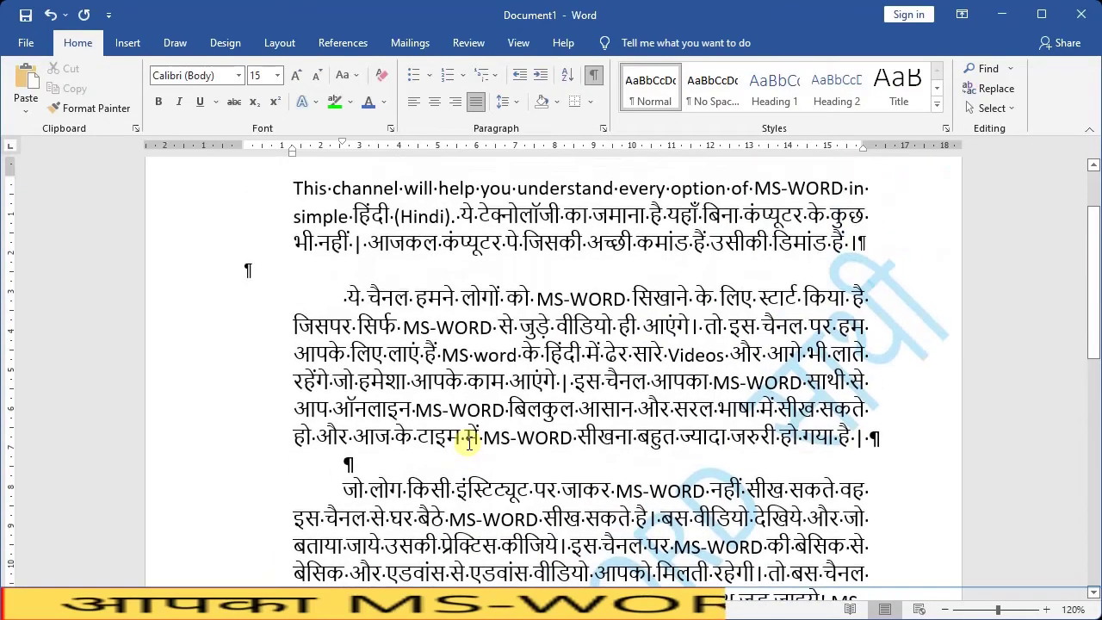
pyautogui.scroll(1, 470, 442)
pyautogui.scroll(-1, 319, 405)
pyautogui.scroll(-1, 340, 426)
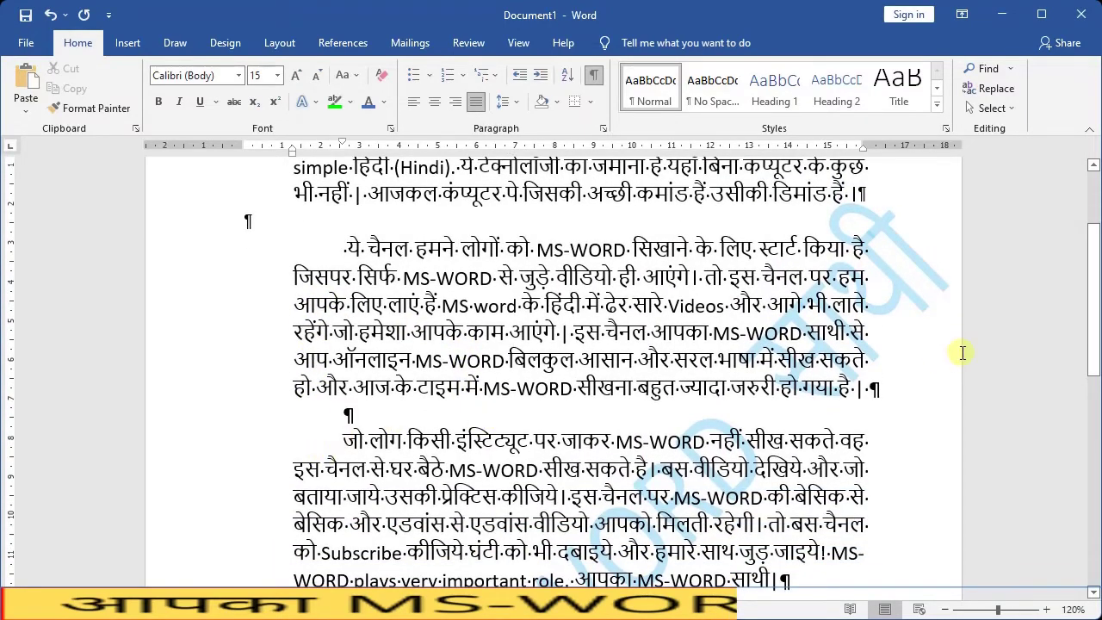
pyautogui.scroll(-3, 456, 443)
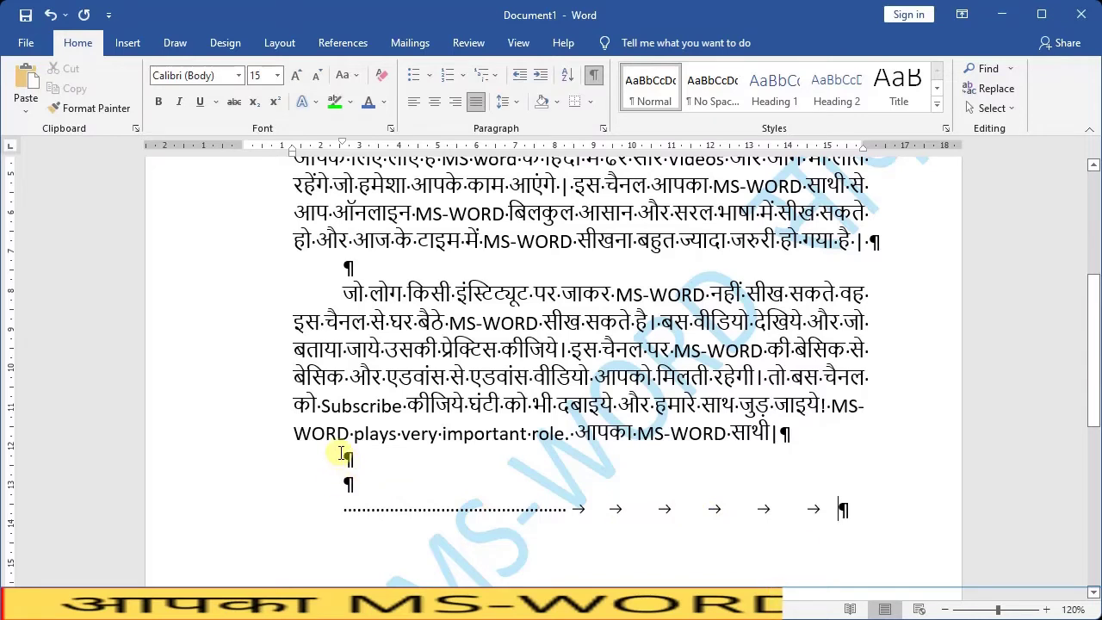
# - Colour the two empty paragraph marks red
pyautogui.moveTo(342, 455); pyautogui.dragTo(359, 482)
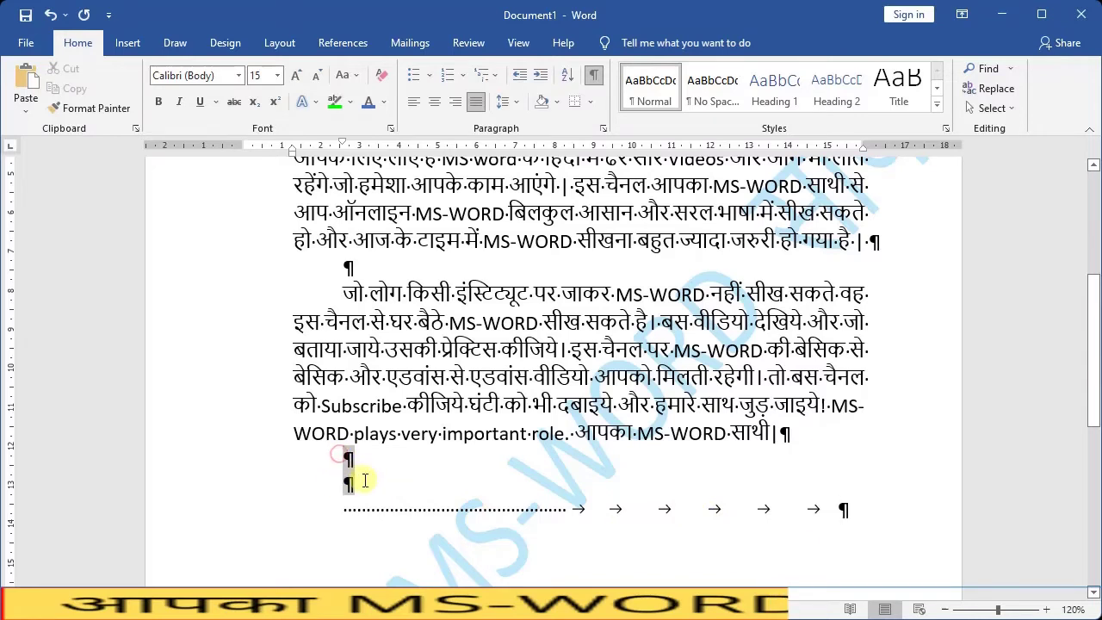
pyautogui.click(384, 102)
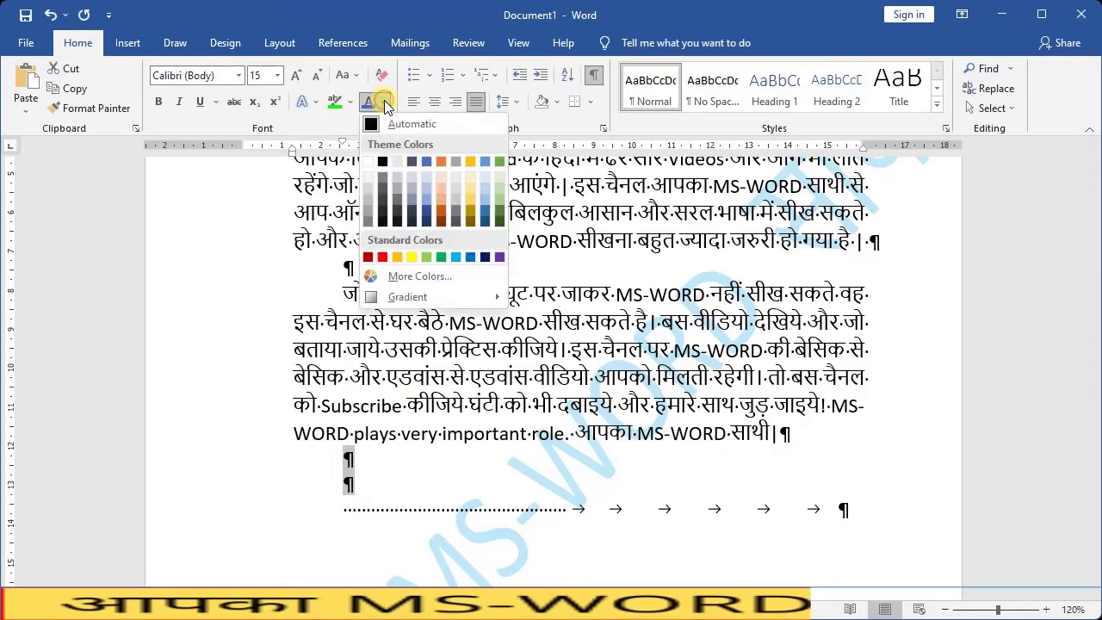
pyautogui.click(388, 259)
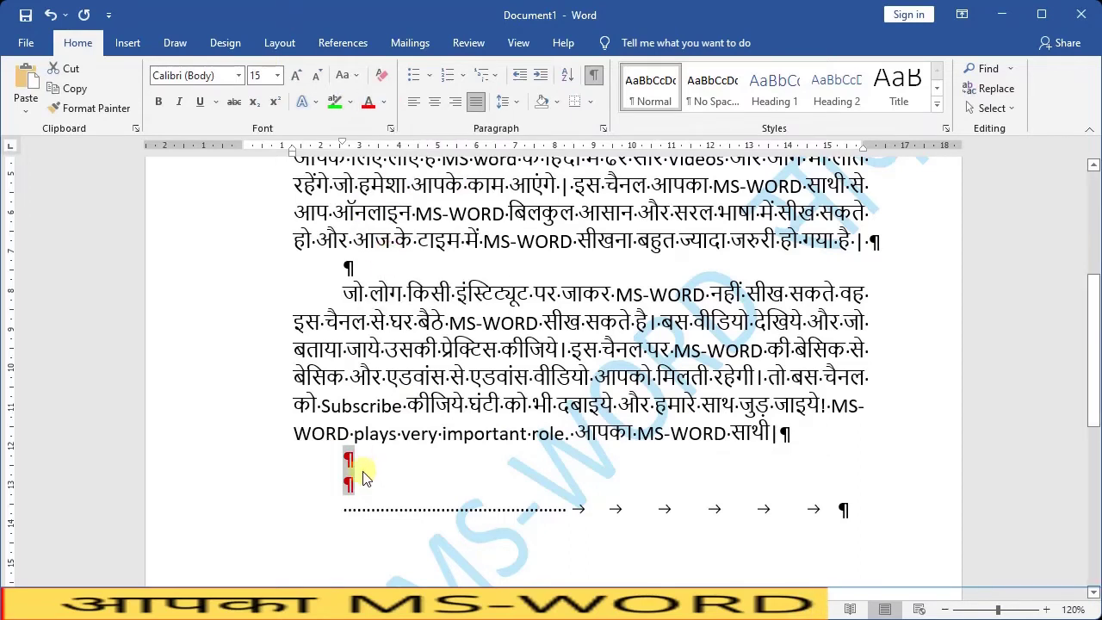
# - Make the dotted tab leader yellow
pyautogui.moveTo(345, 513); pyautogui.dragTo(562, 517)
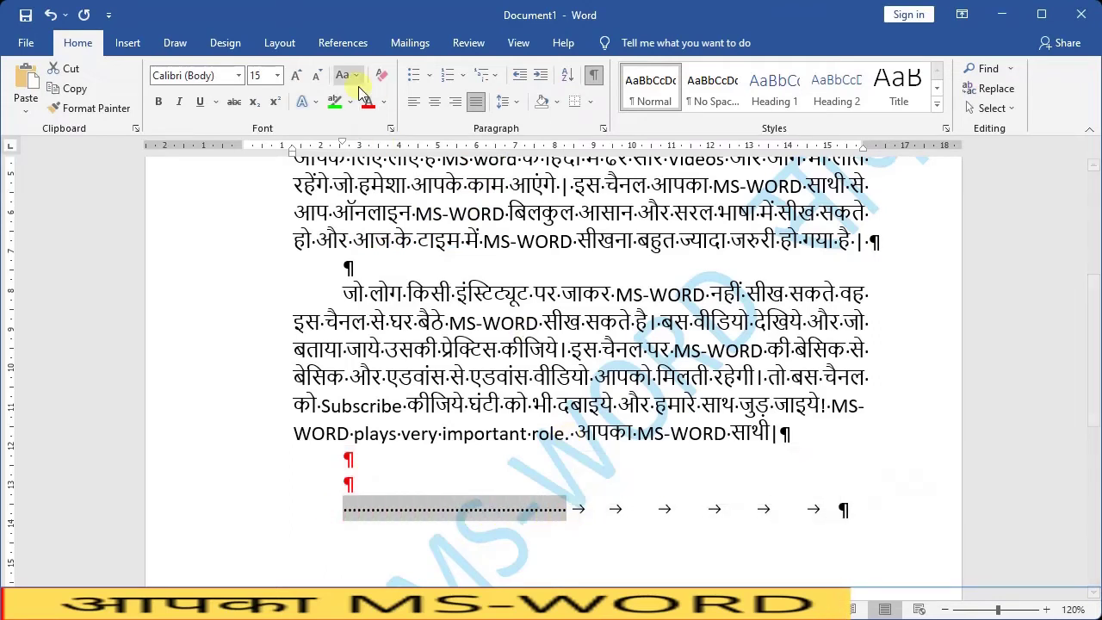
pyautogui.click(384, 106)
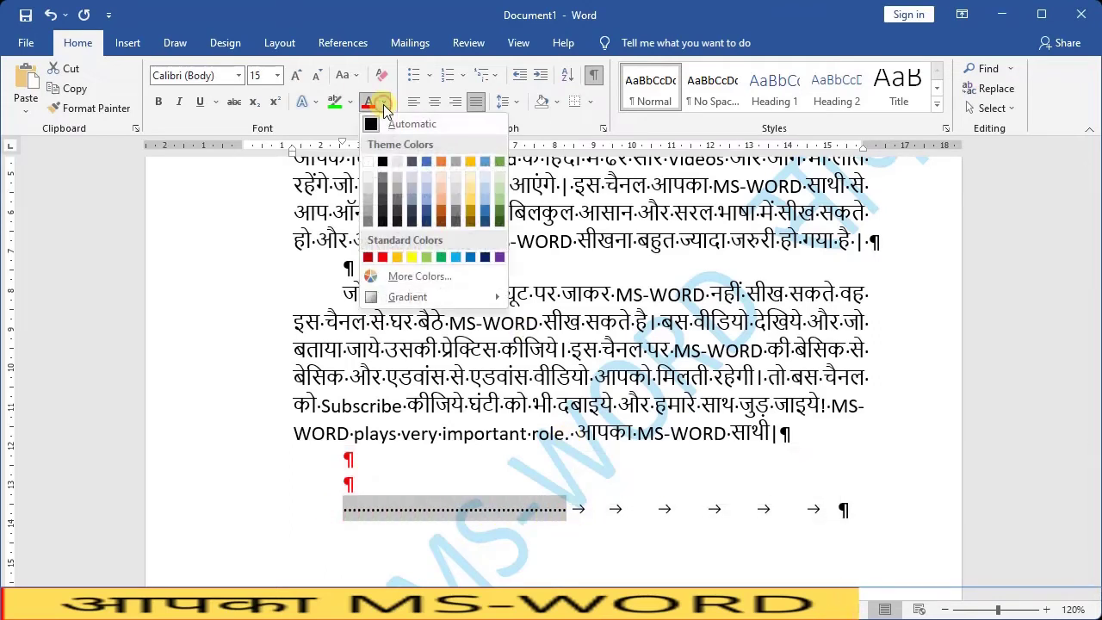
pyautogui.click(412, 257)
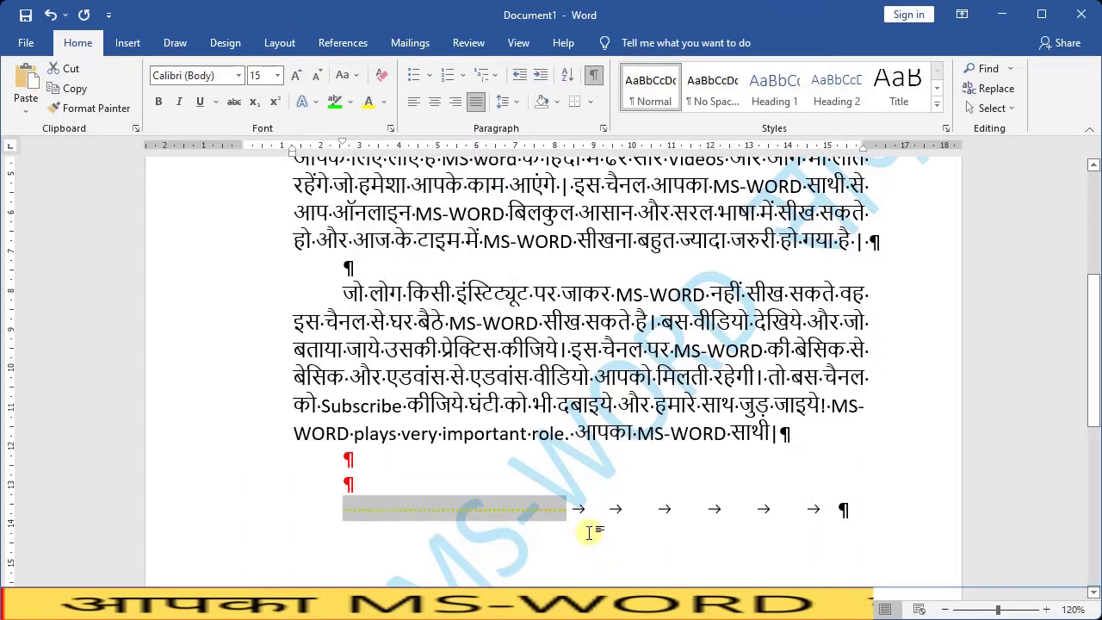
# - Colour the first four tab arrows blue
pyautogui.moveTo(577, 509); pyautogui.dragTo(703, 526)
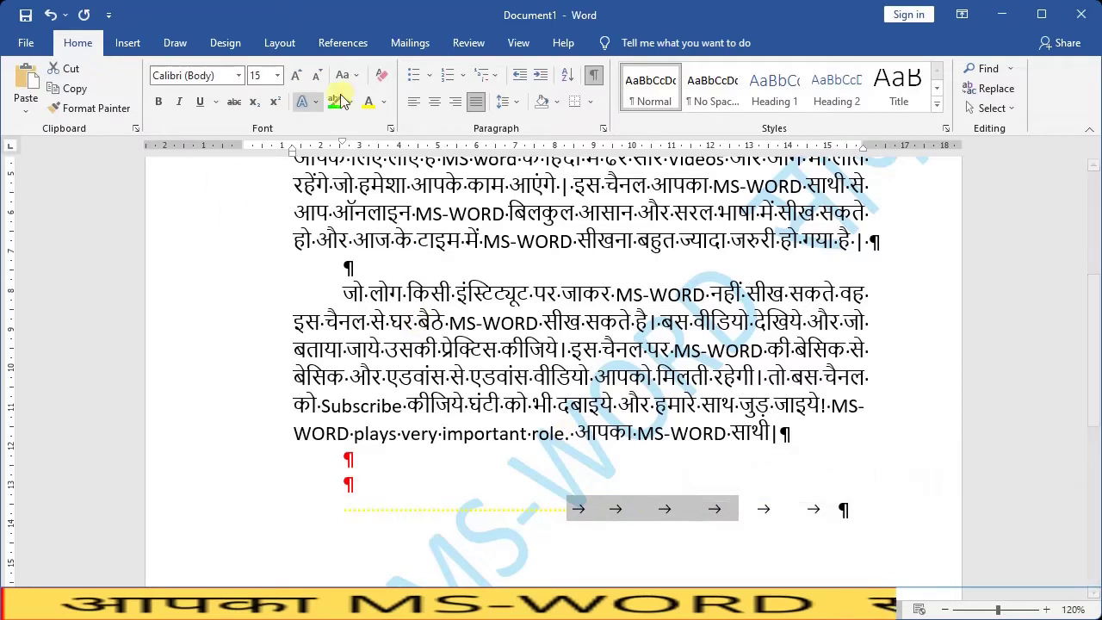
pyautogui.click(386, 107)
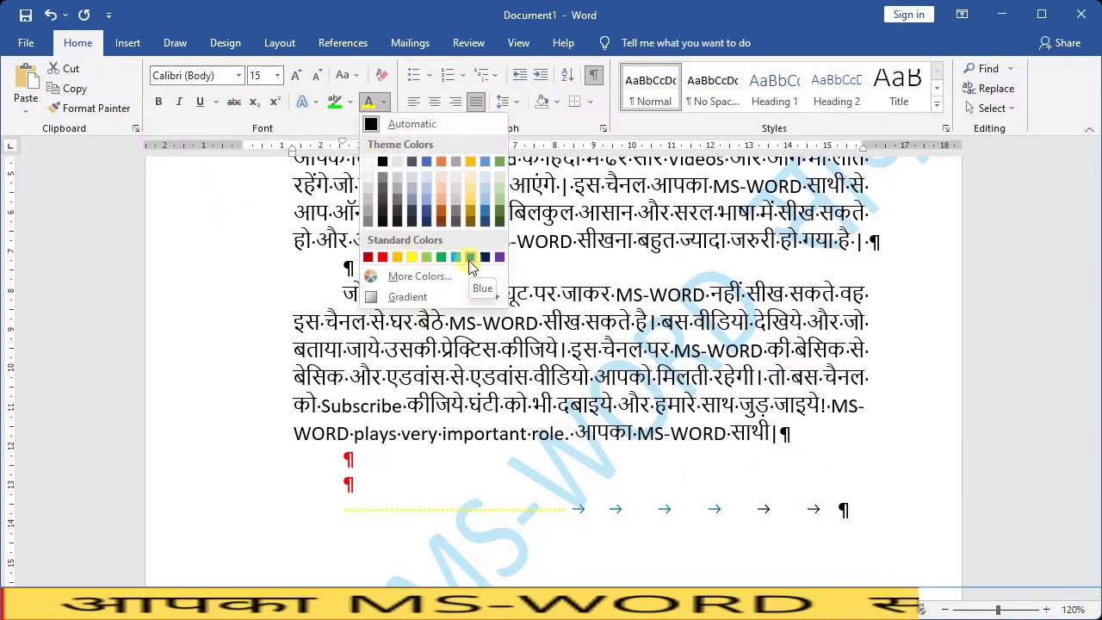
pyautogui.click(470, 258)
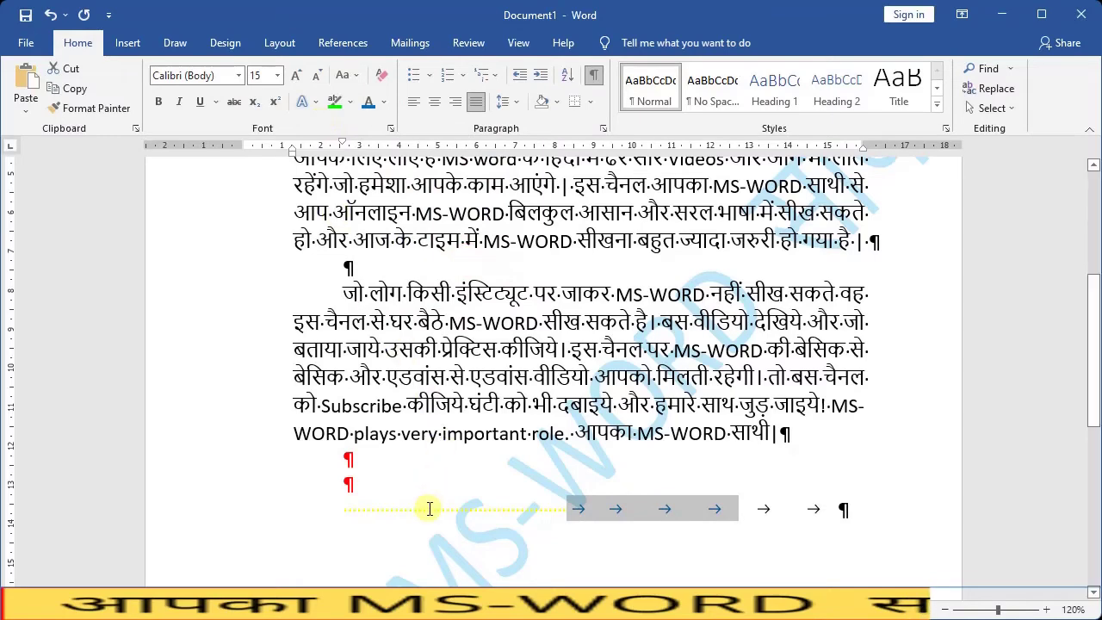
pyautogui.scroll(-1, 427, 506)
pyautogui.scroll(1, 381, 401)
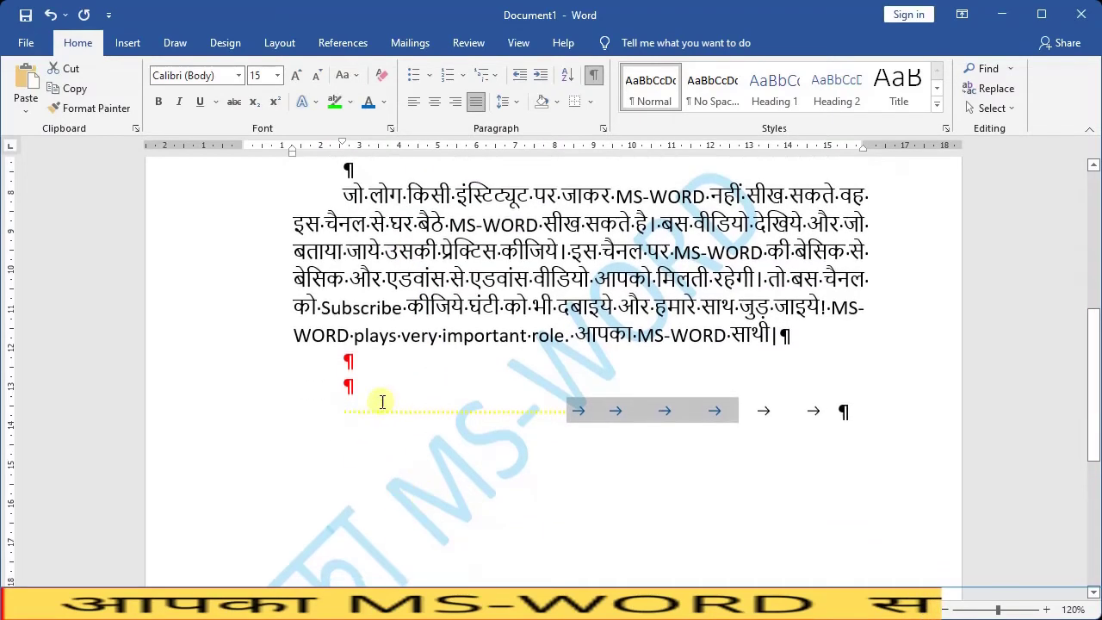
pyautogui.scroll(1, 425, 416)
pyautogui.scroll(2, 318, 335)
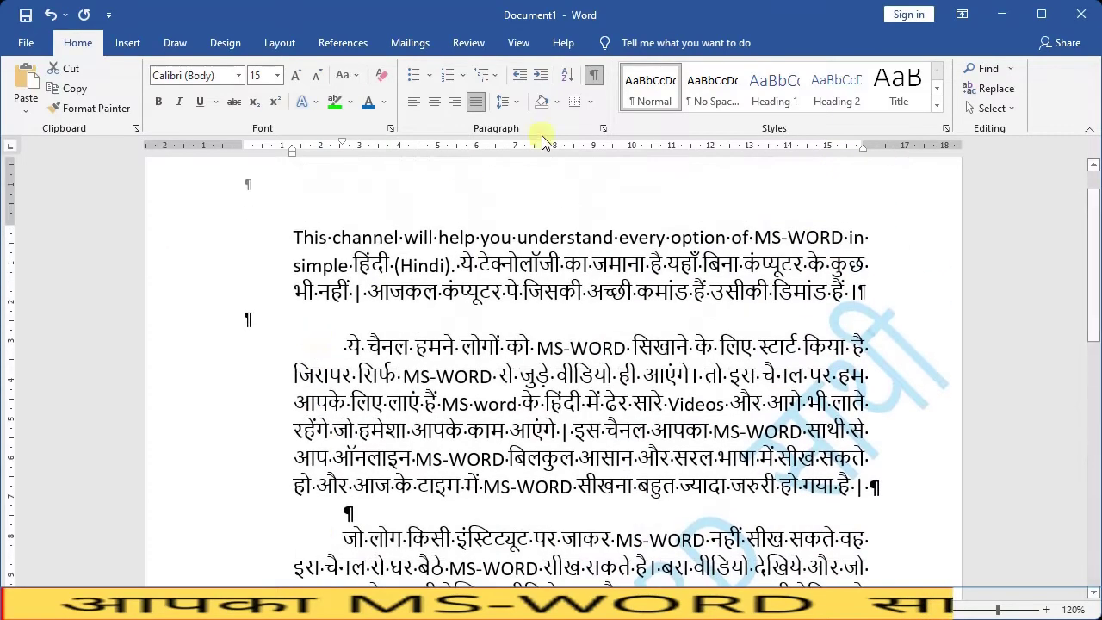
pyautogui.click(594, 76)
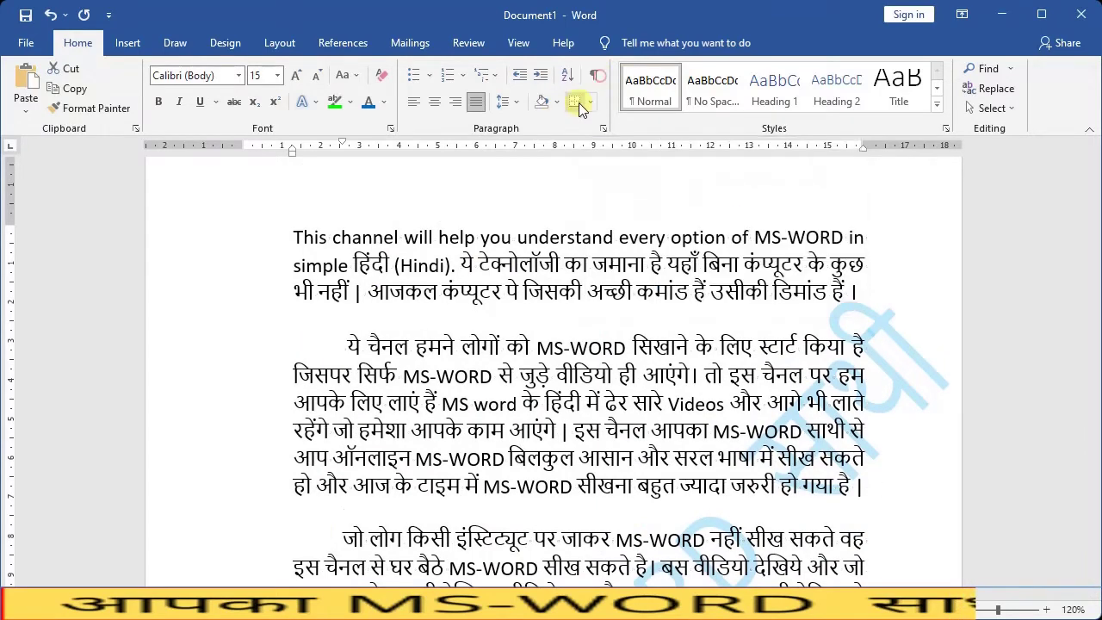
pyautogui.scroll(-2, 409, 327)
pyautogui.scroll(-1, 409, 328)
pyautogui.scroll(-2, 430, 362)
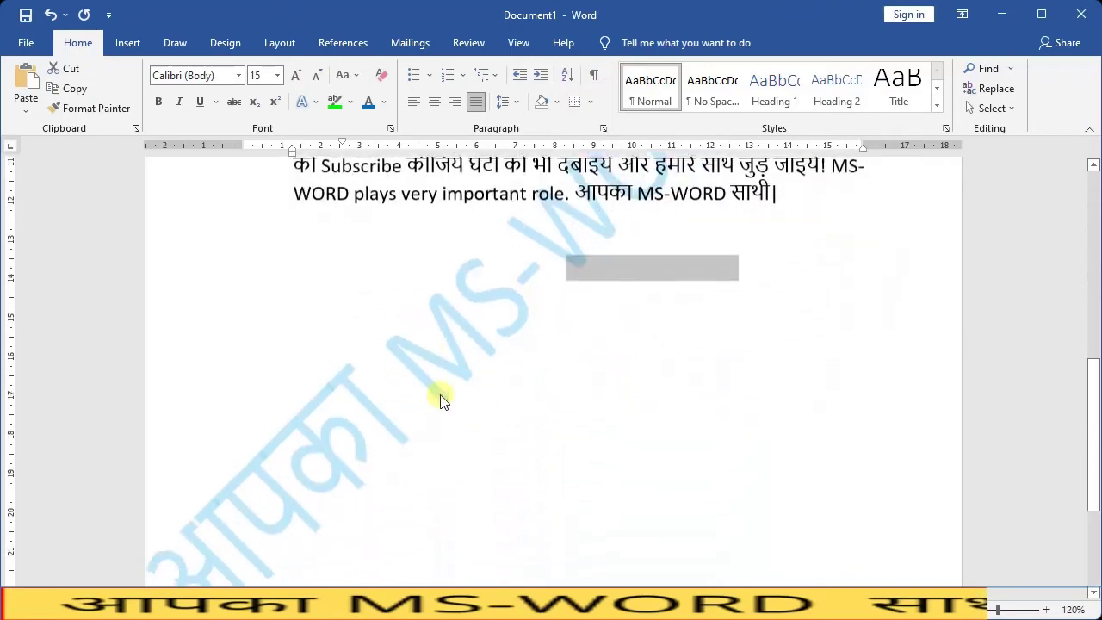
pyautogui.doubleClick(443, 264)
pyautogui.scroll(2, 542, 426)
pyautogui.scroll(2, 576, 421)
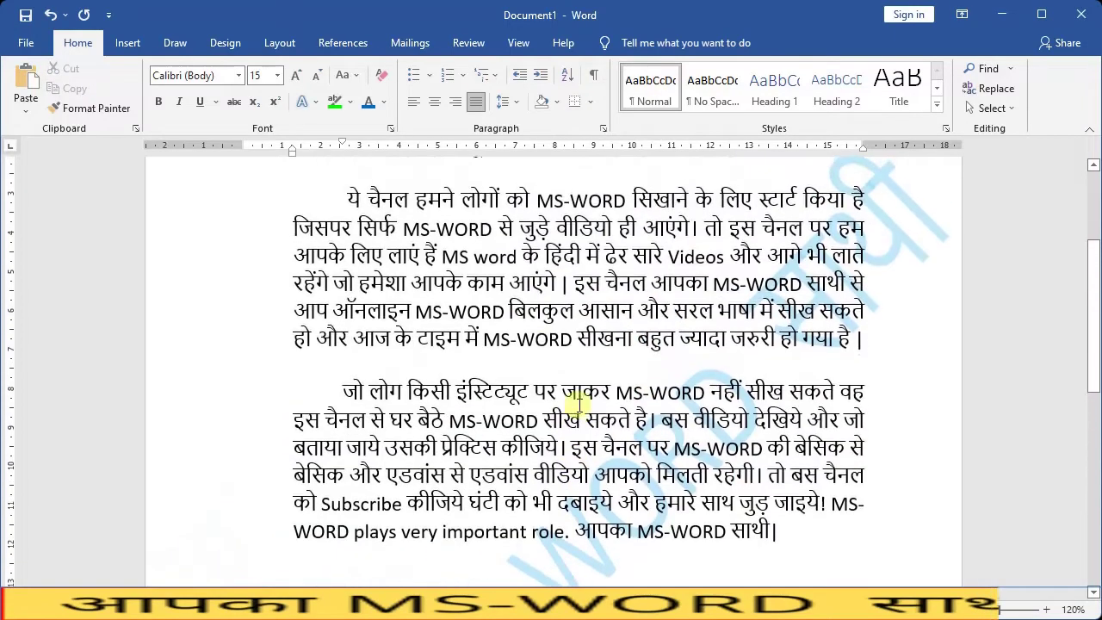
pyautogui.scroll(1, 519, 319)
pyautogui.scroll(-1, 446, 291)
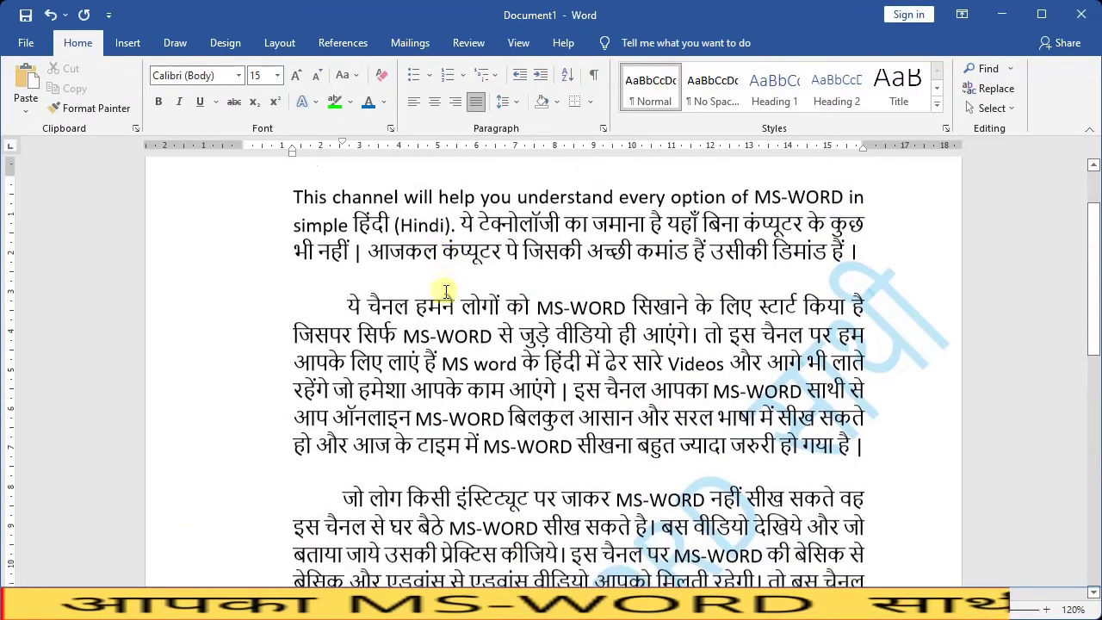
pyautogui.scroll(-1, 446, 291)
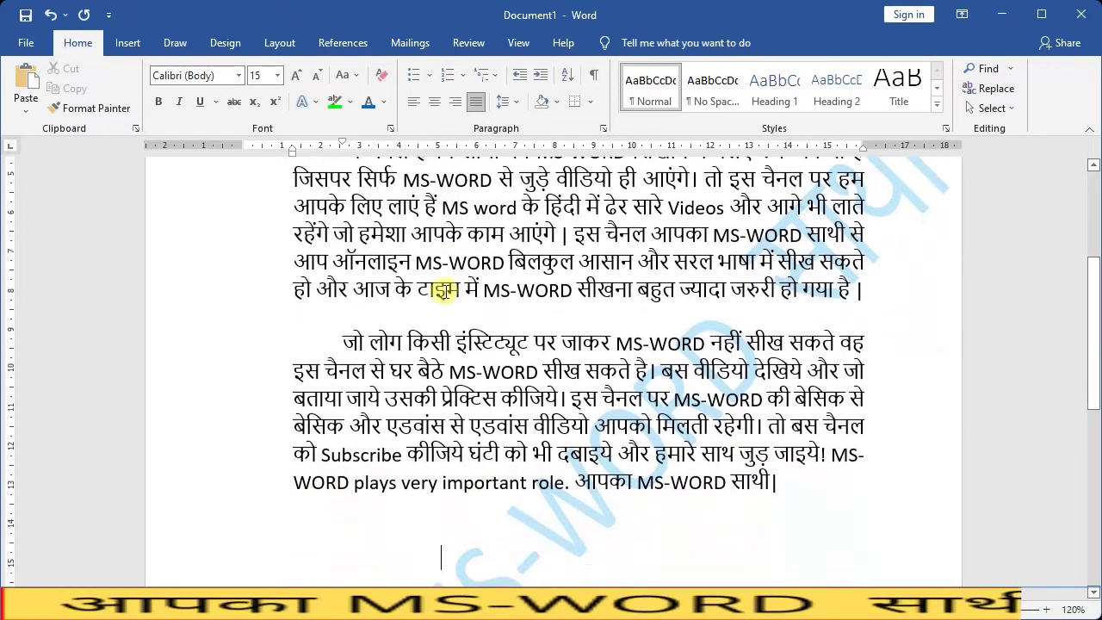
pyautogui.scroll(-1, 446, 291)
pyautogui.scroll(2, 446, 291)
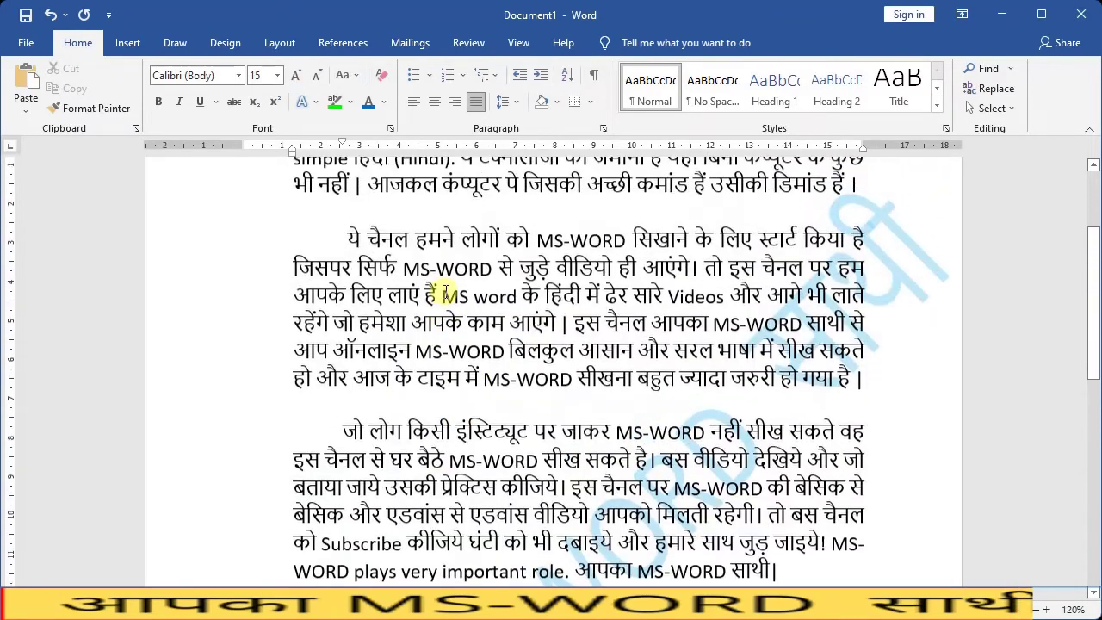
pyautogui.scroll(1, 446, 291)
pyautogui.scroll(1, 446, 291)
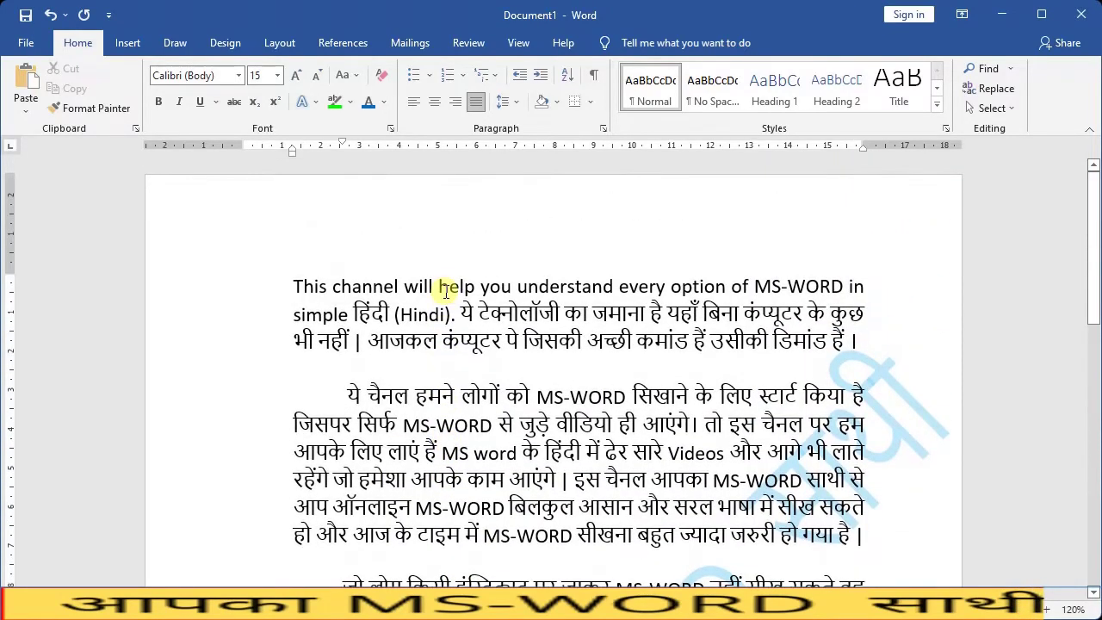
pyautogui.scroll(-1, 446, 291)
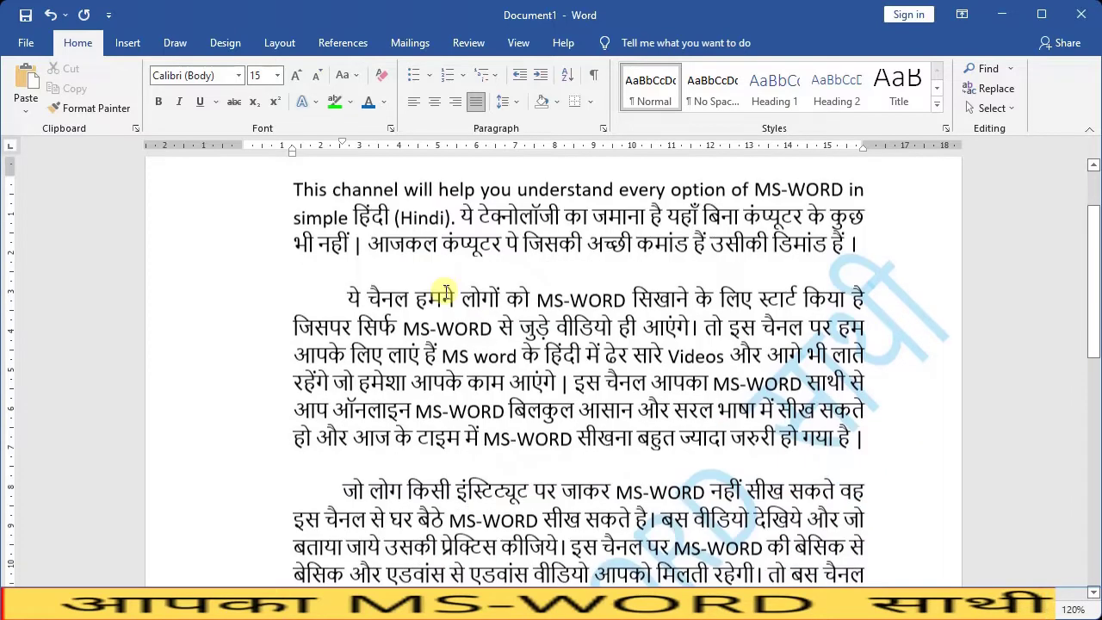
pyautogui.scroll(-1, 446, 291)
pyautogui.scroll(-1, 446, 291)
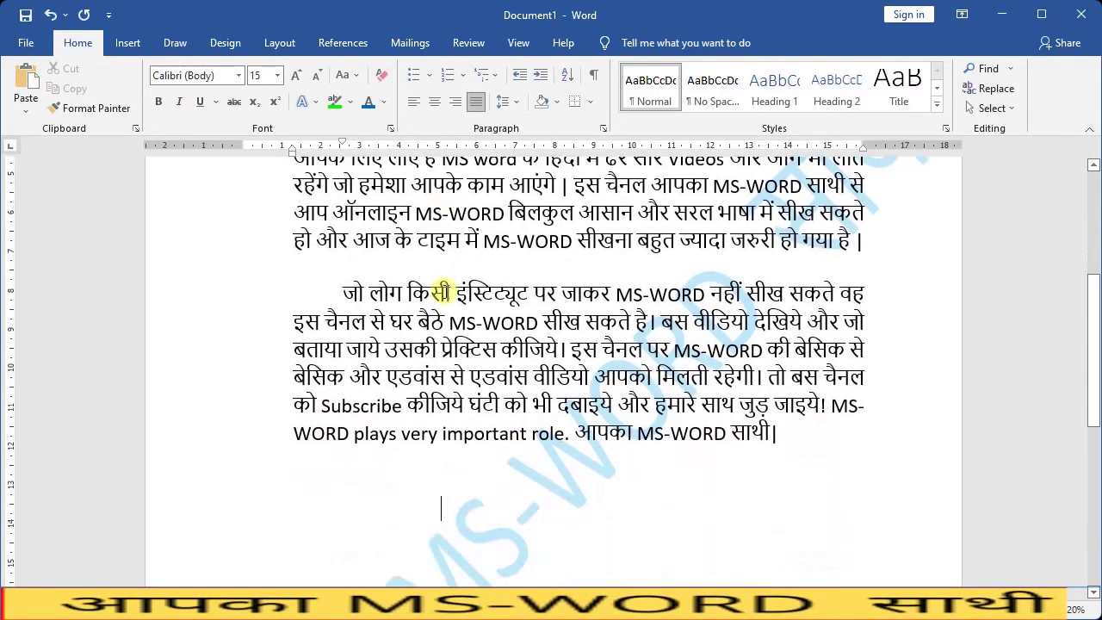